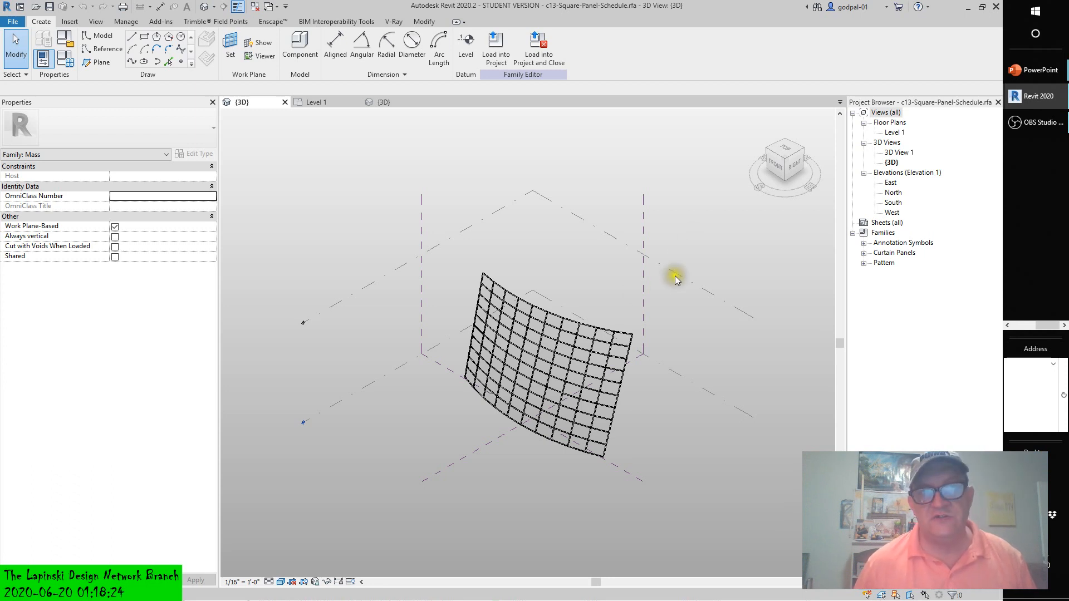
Look over the project's Level 1 plan, 3D view and the levels in the South elevation, and close the elevation
left_click(337, 102)
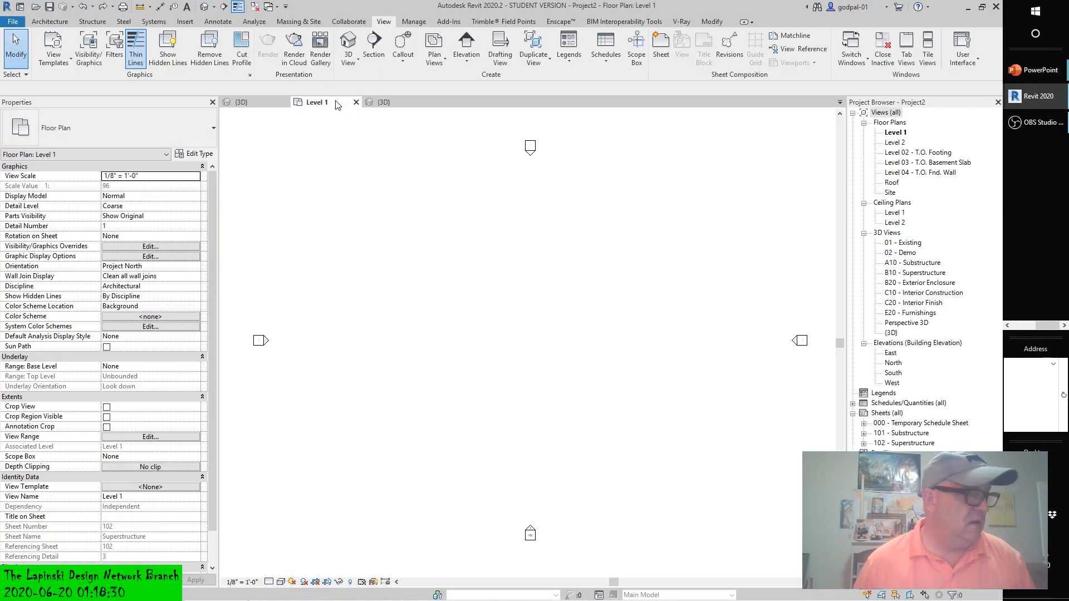
left_click(369, 106)
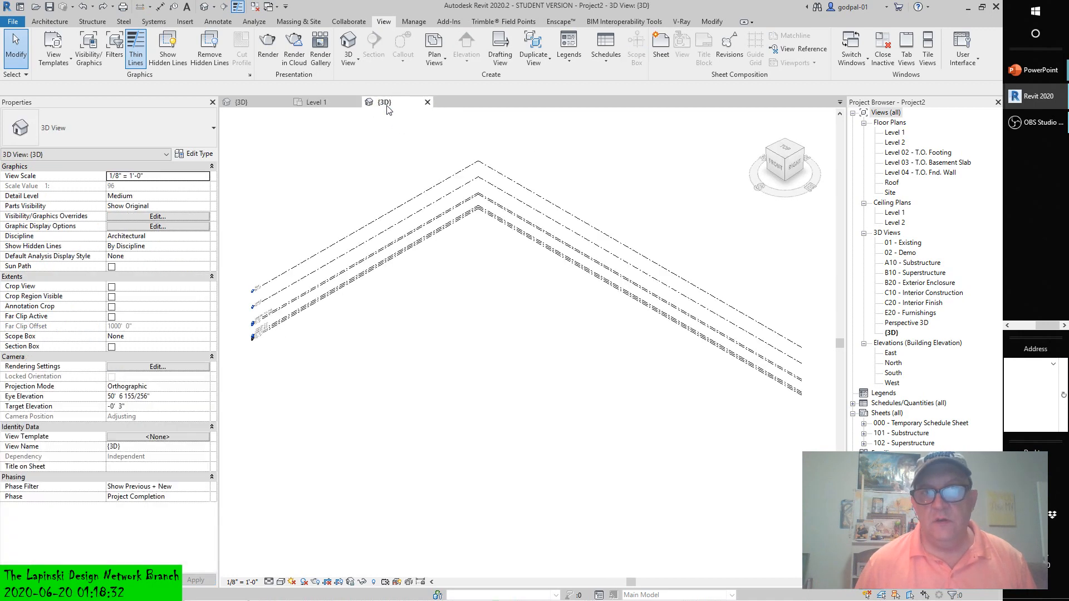
left_click(336, 103)
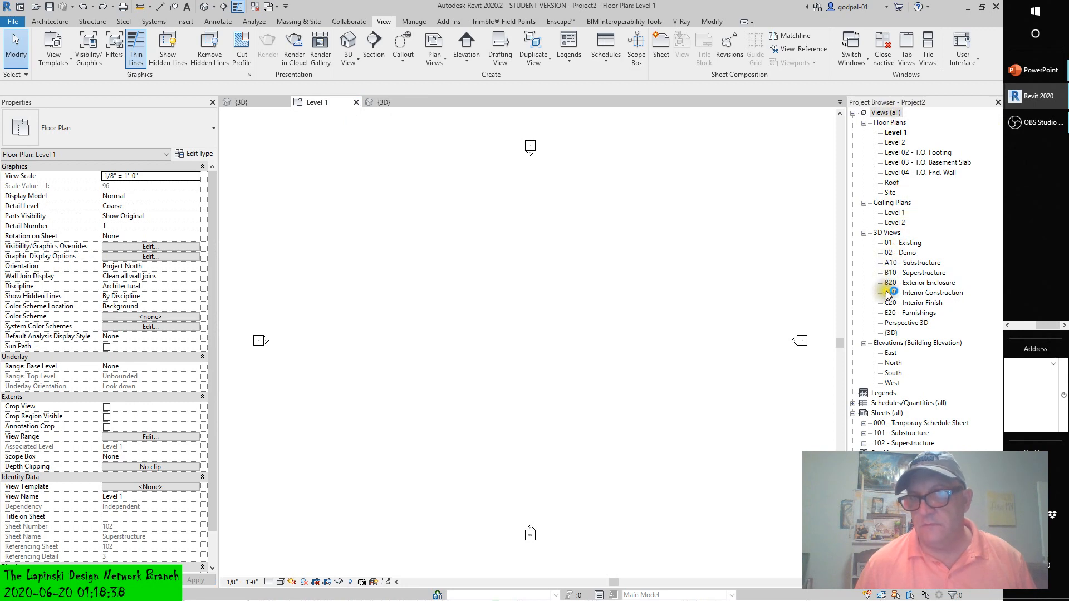
double_click(891, 375)
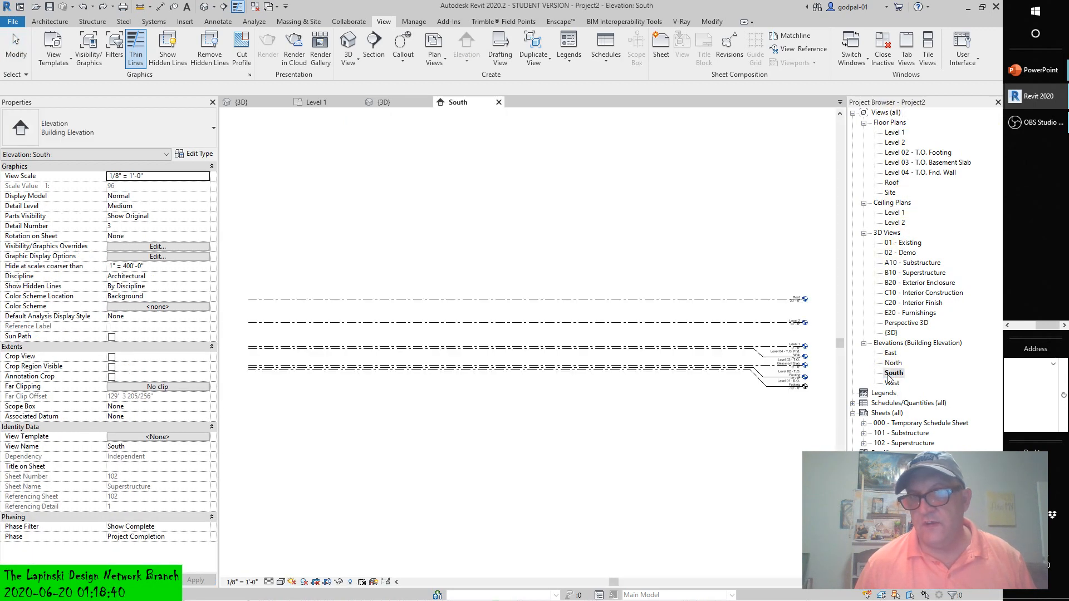
scroll(823, 367, "up", 5)
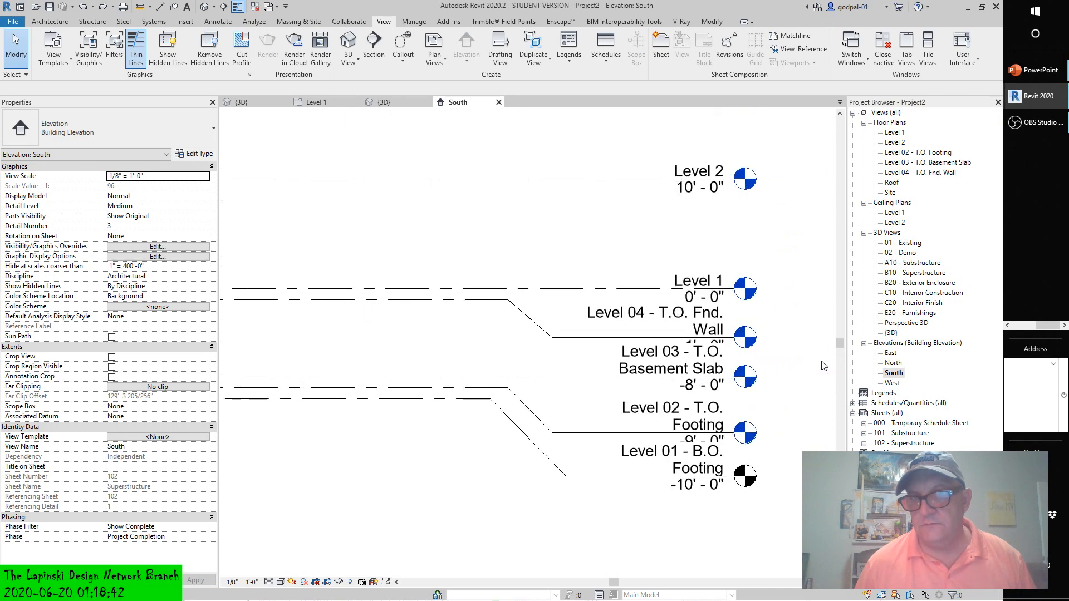
scroll(824, 359, "down", 3)
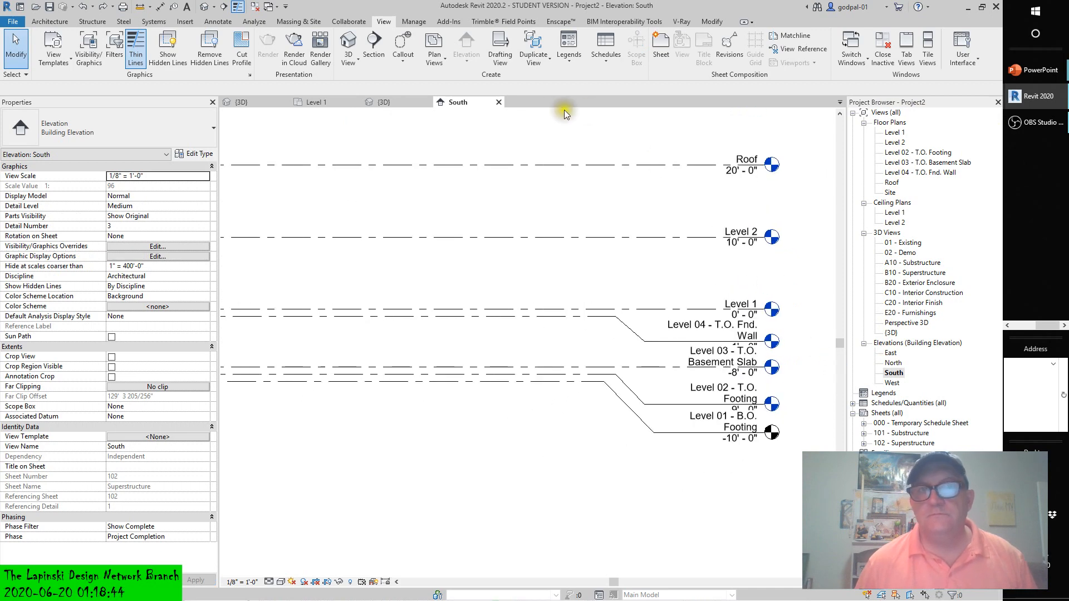
left_click(499, 102)
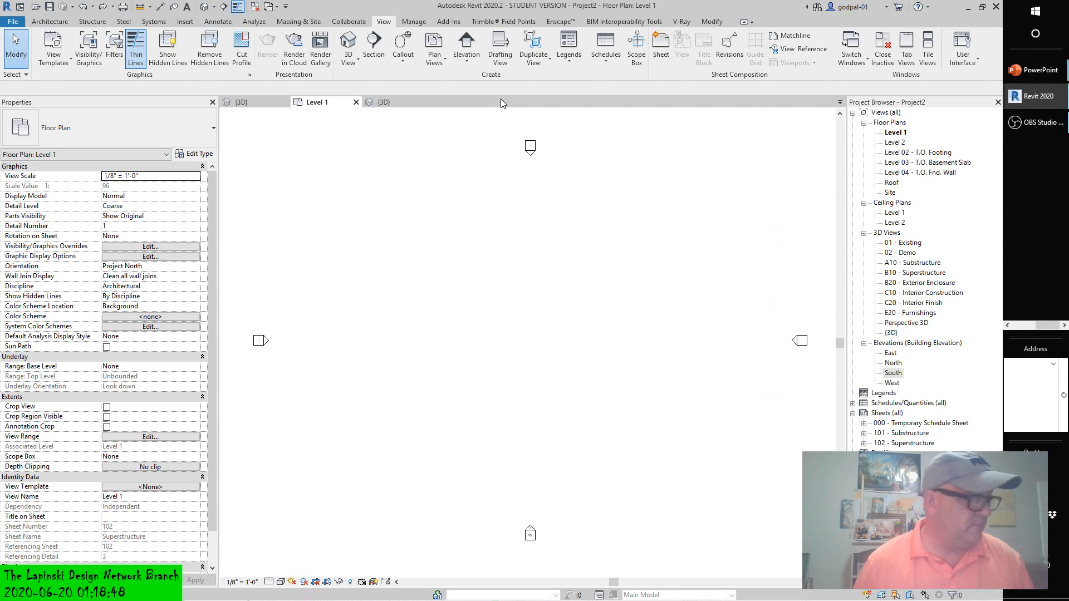
Start placing a mass and load the family c13-Square-Panel-Schedule.rfa from the c13 Walls folder
left_click(301, 22)
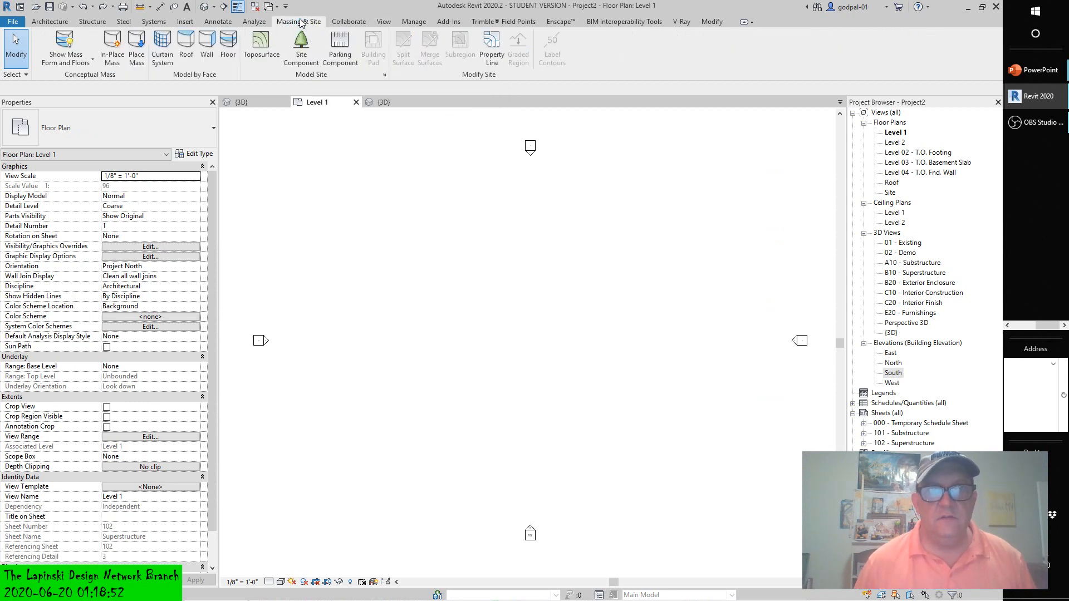
left_click(137, 45)
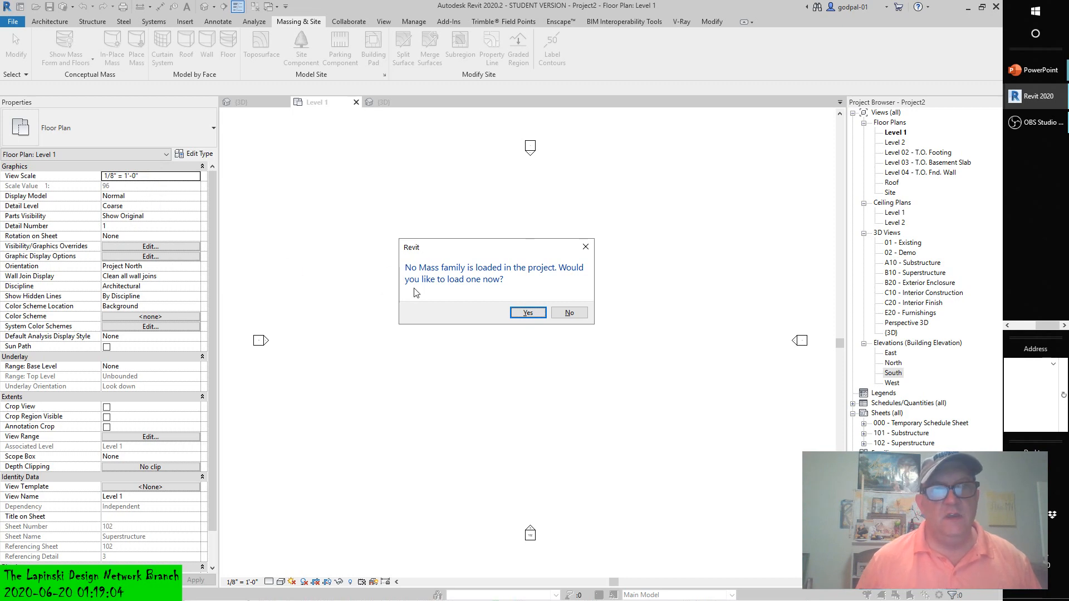
left_click(527, 313)
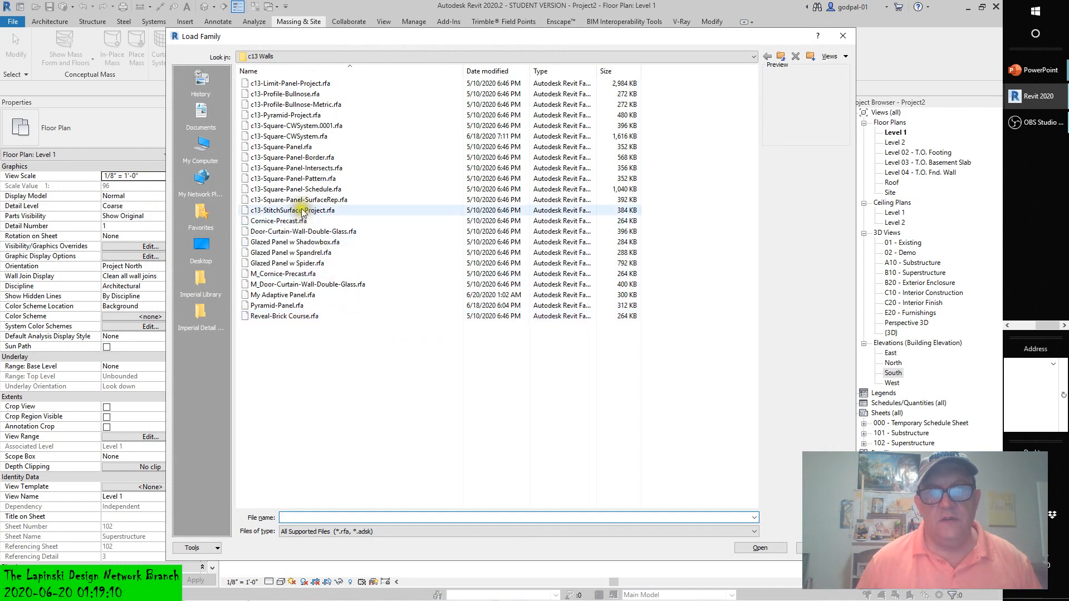
left_click(286, 56)
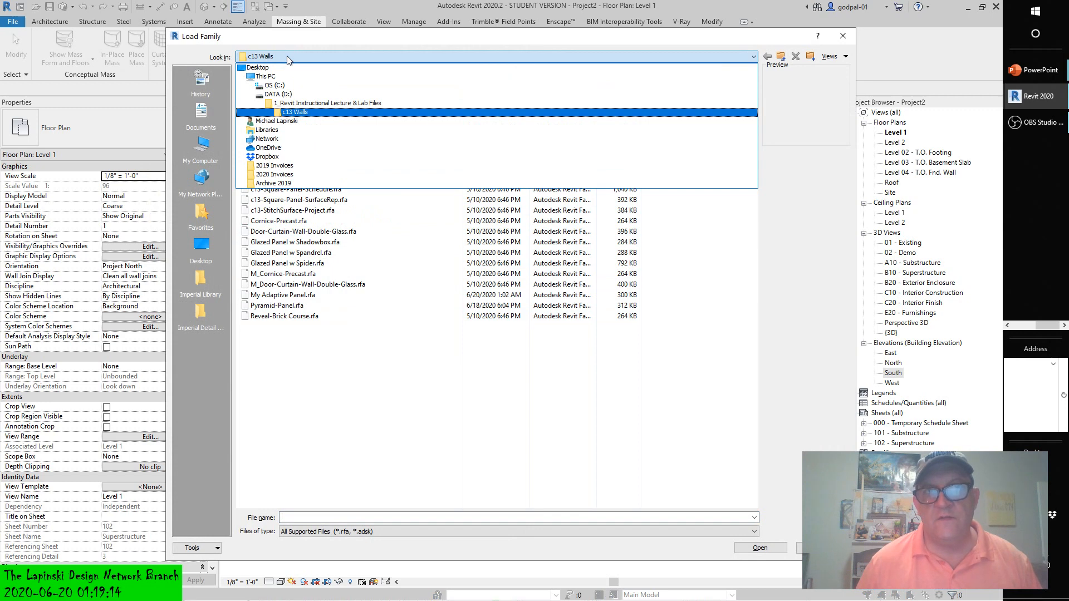
left_click(299, 113)
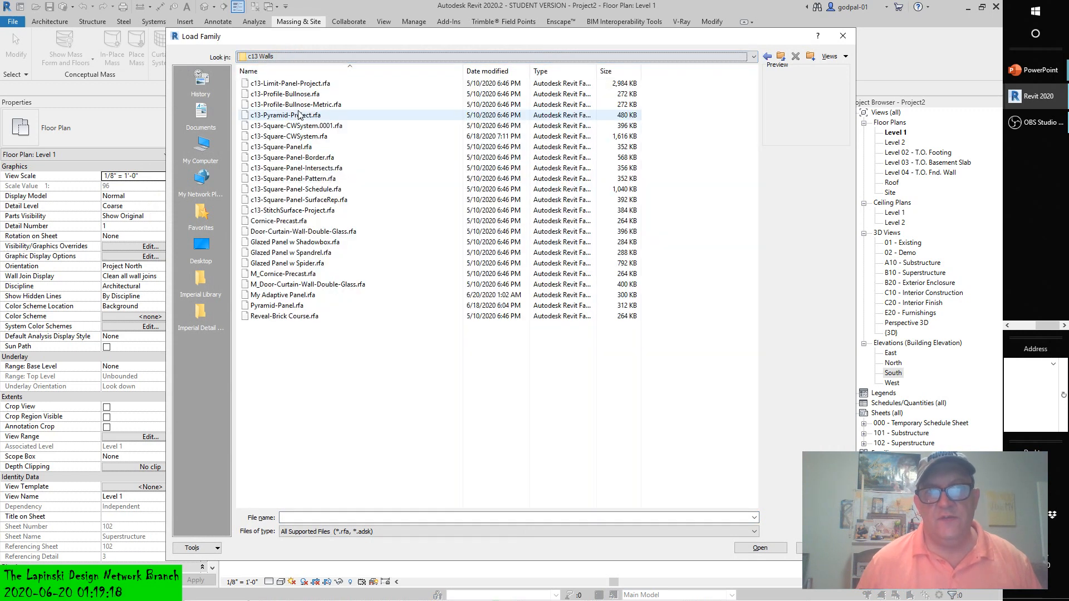
left_click(299, 189)
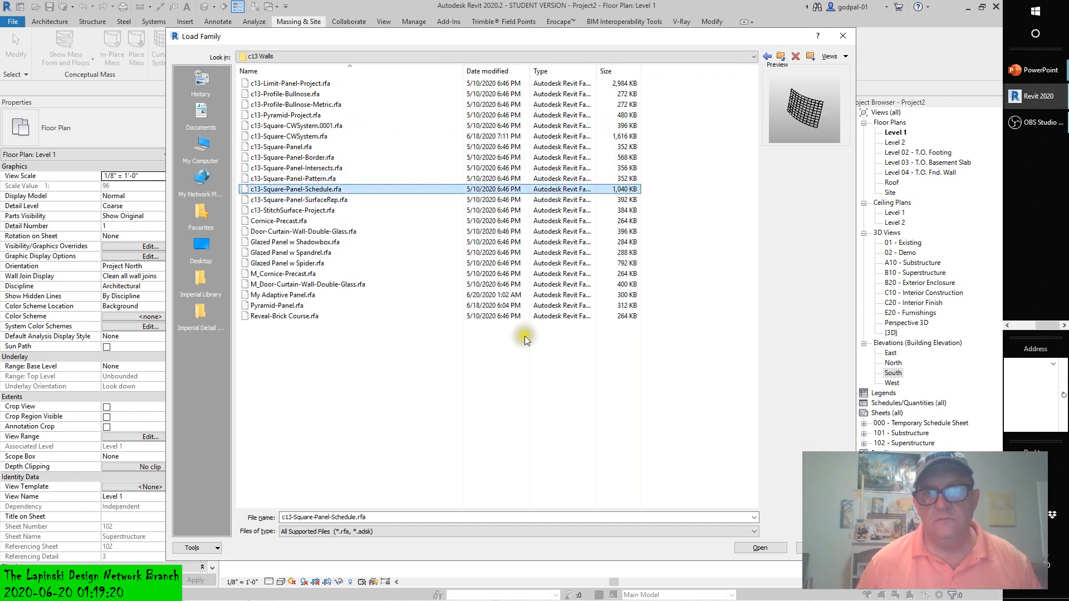
left_click(761, 549)
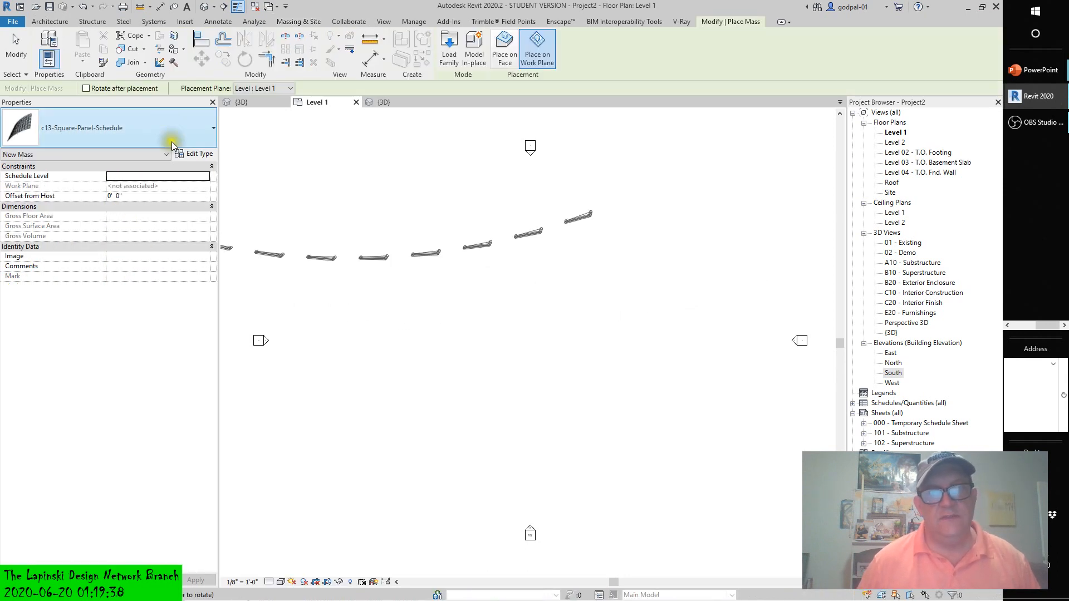
left_click(211, 139)
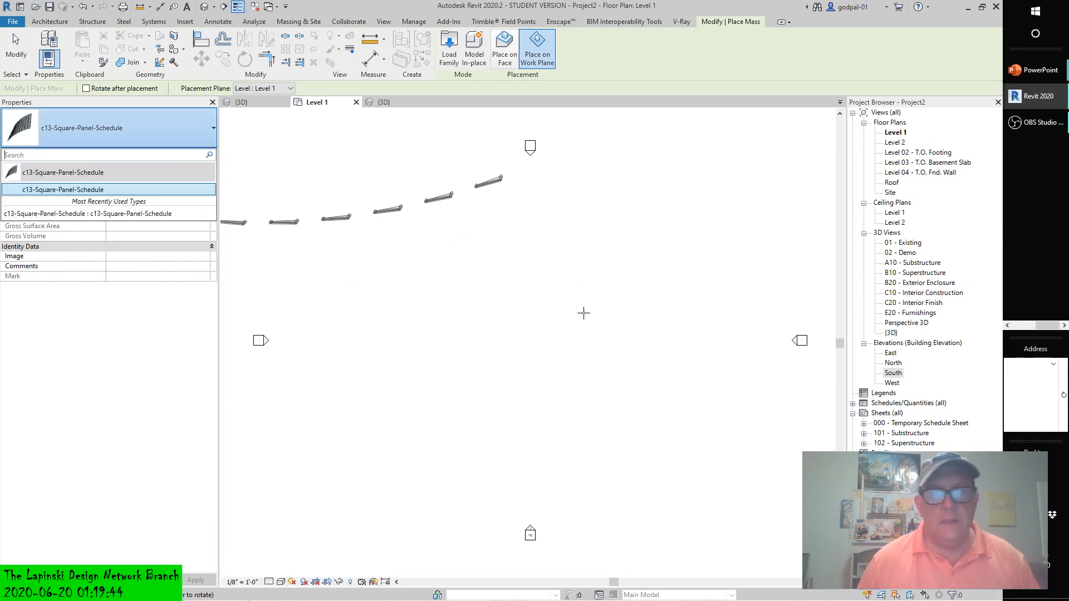
left_click(556, 351)
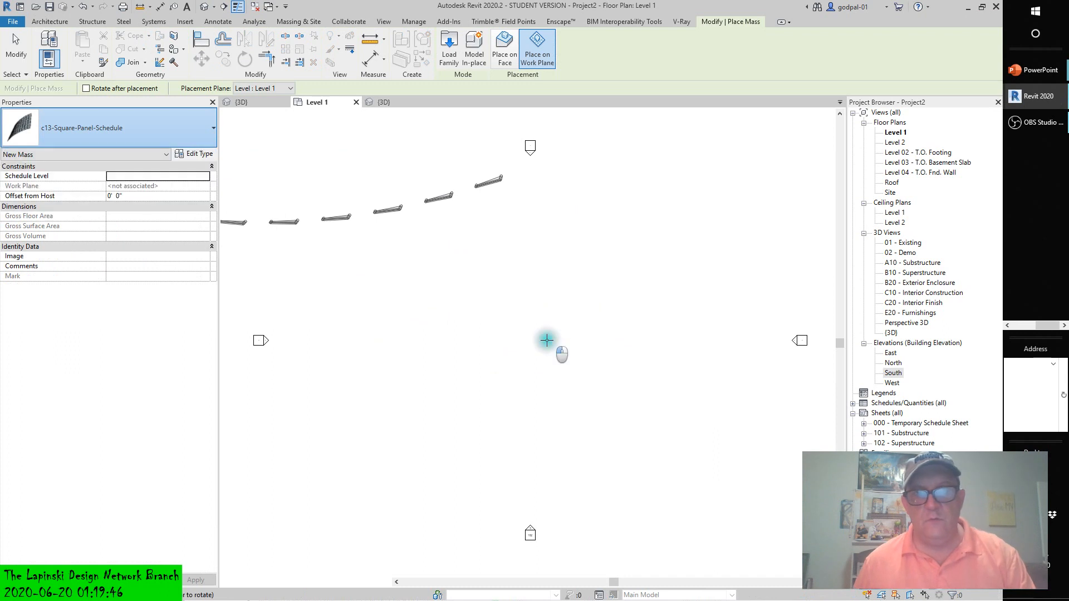
left_click(538, 370)
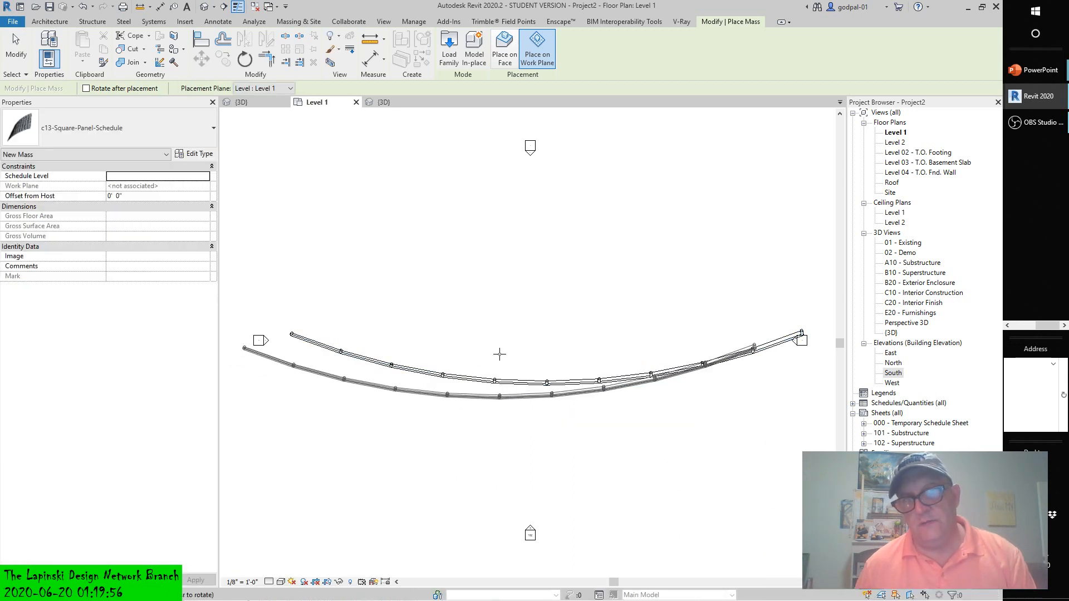
left_click(518, 359)
key("Escape")
key("Escape")
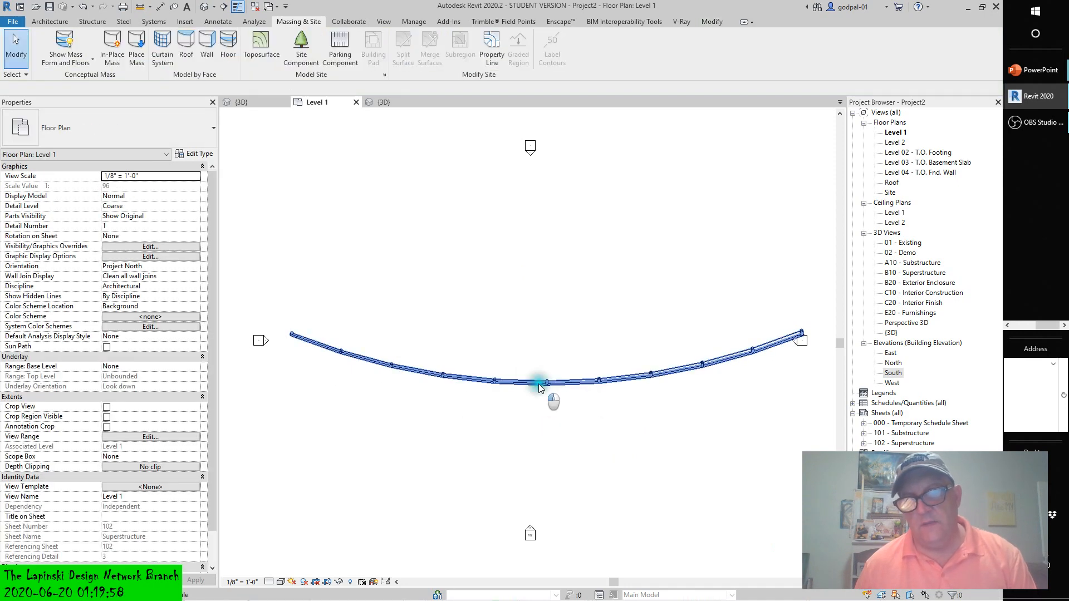
left_click(539, 383)
key("Delete")
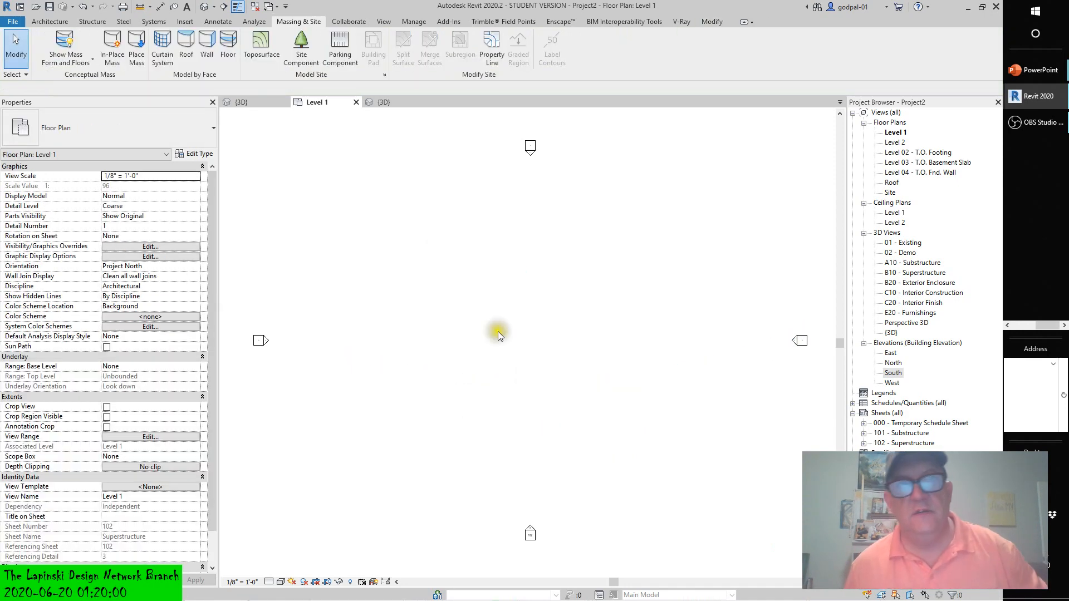
Place the c13-Square-Panel-Schedule mass on the Level 1 plane, centred between the elevation markers, and show it in the 3D view
left_click(136, 49)
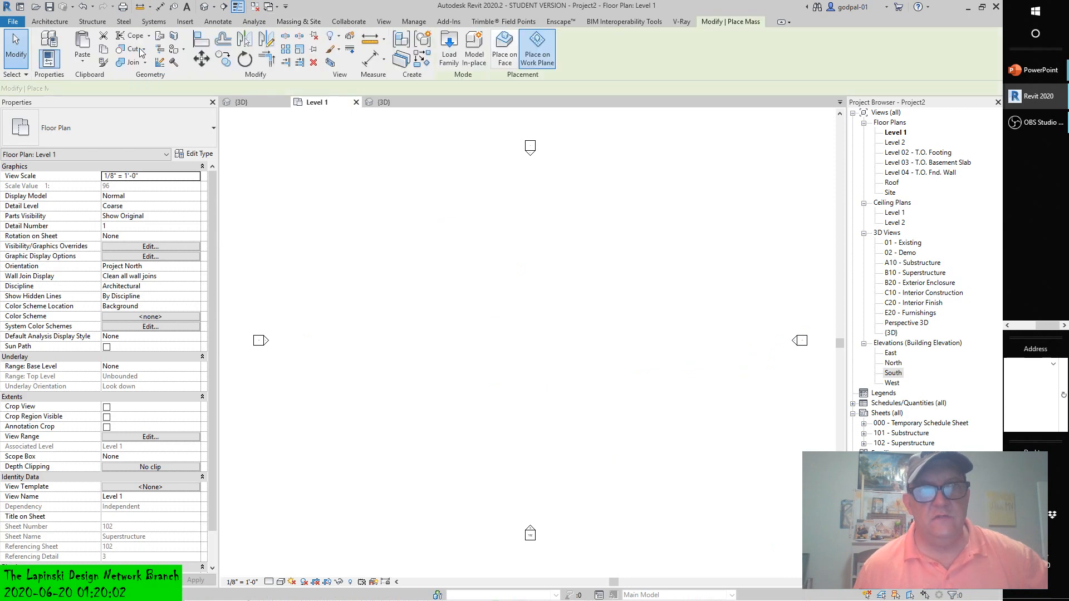
left_click(204, 129)
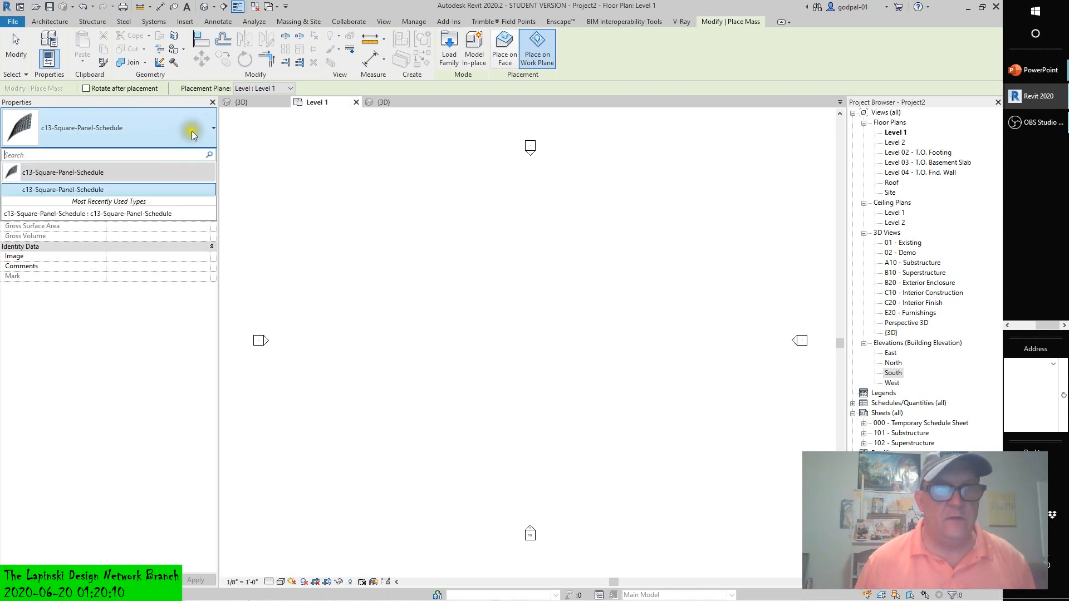
left_click(111, 190)
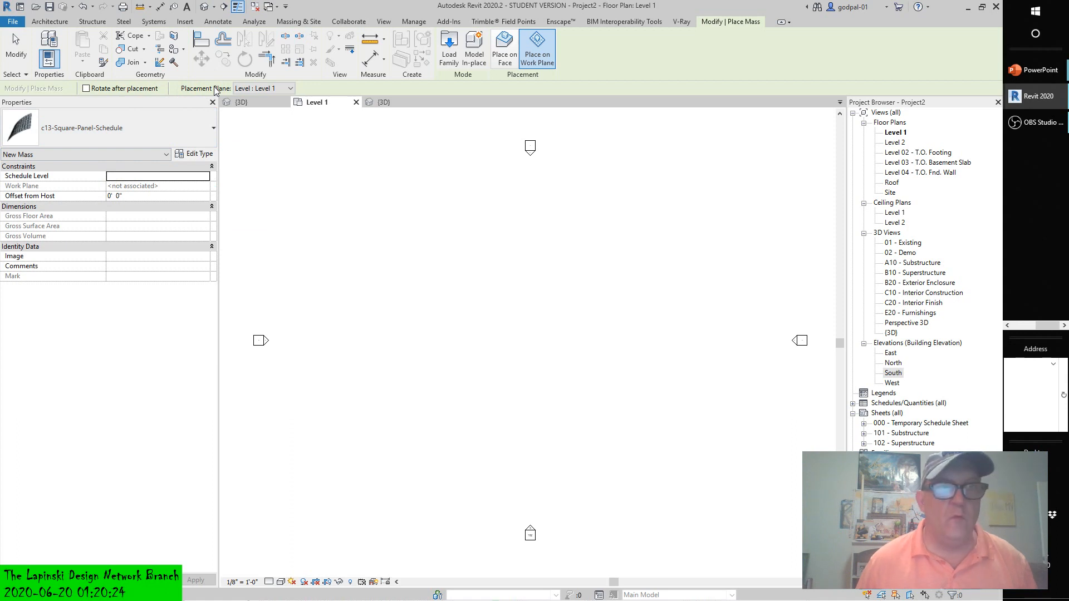
left_click(286, 88)
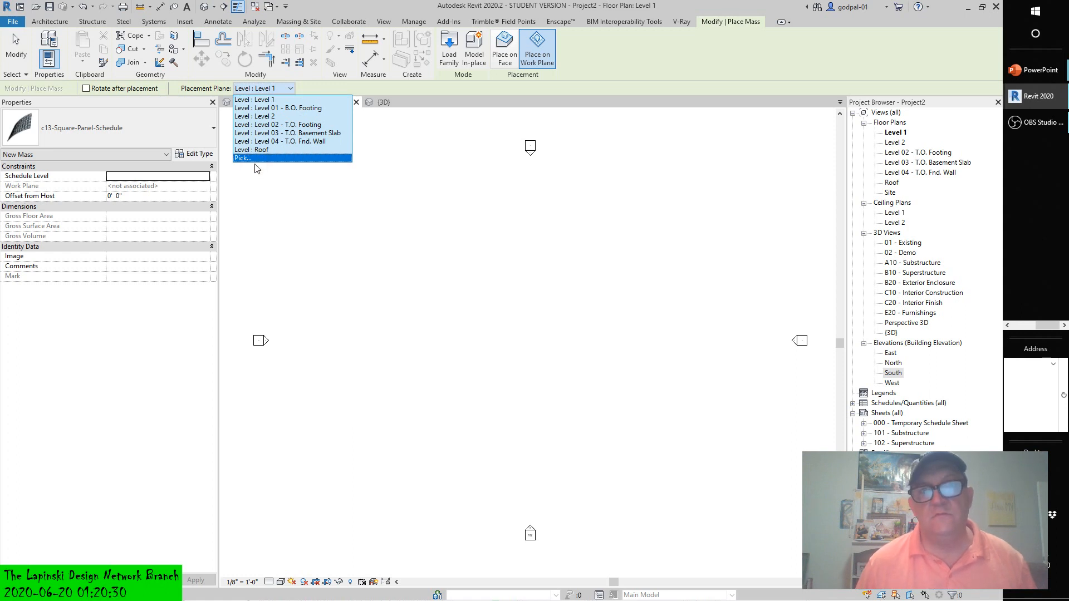
left_click(258, 99)
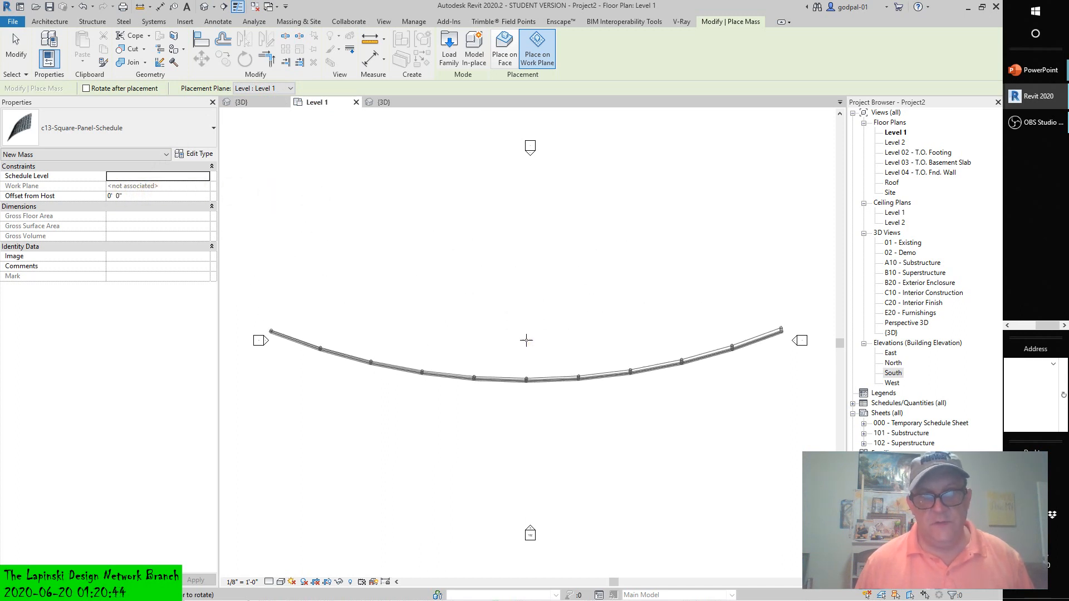
left_click(529, 348)
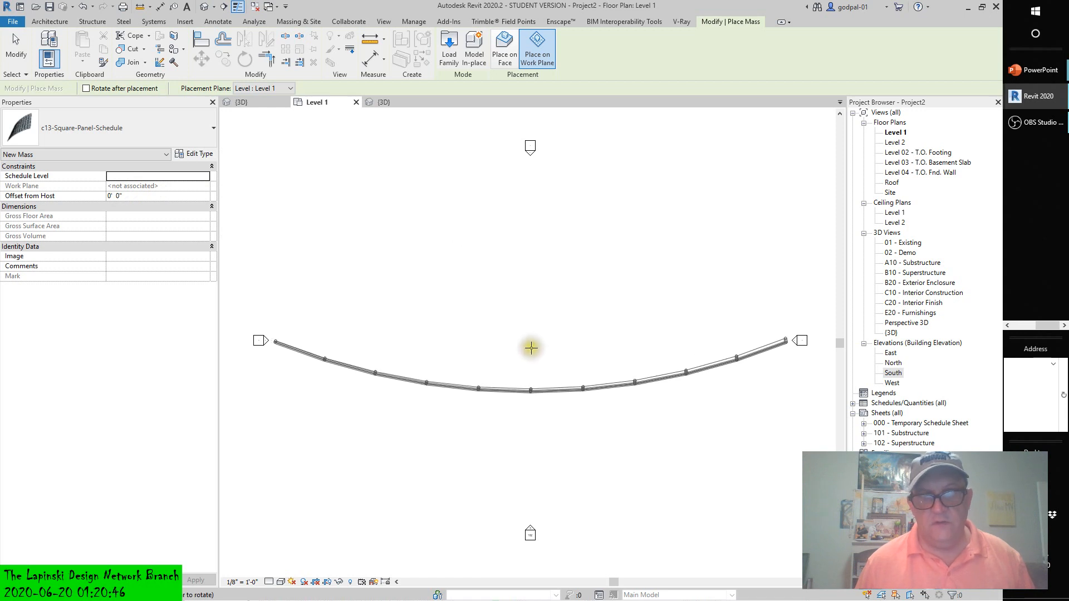
left_click(518, 227)
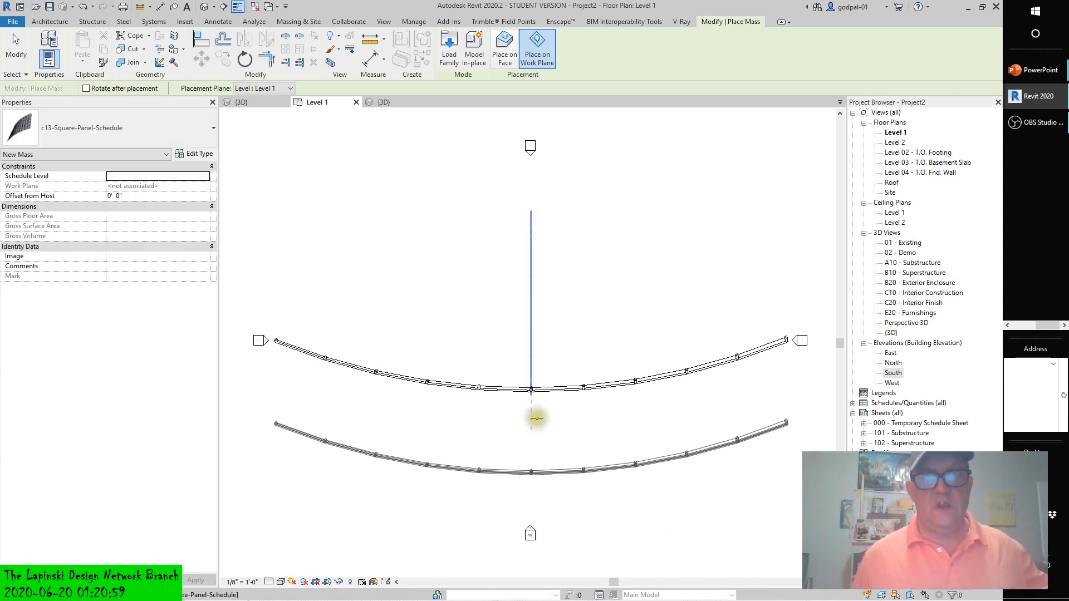
left_click(16, 48)
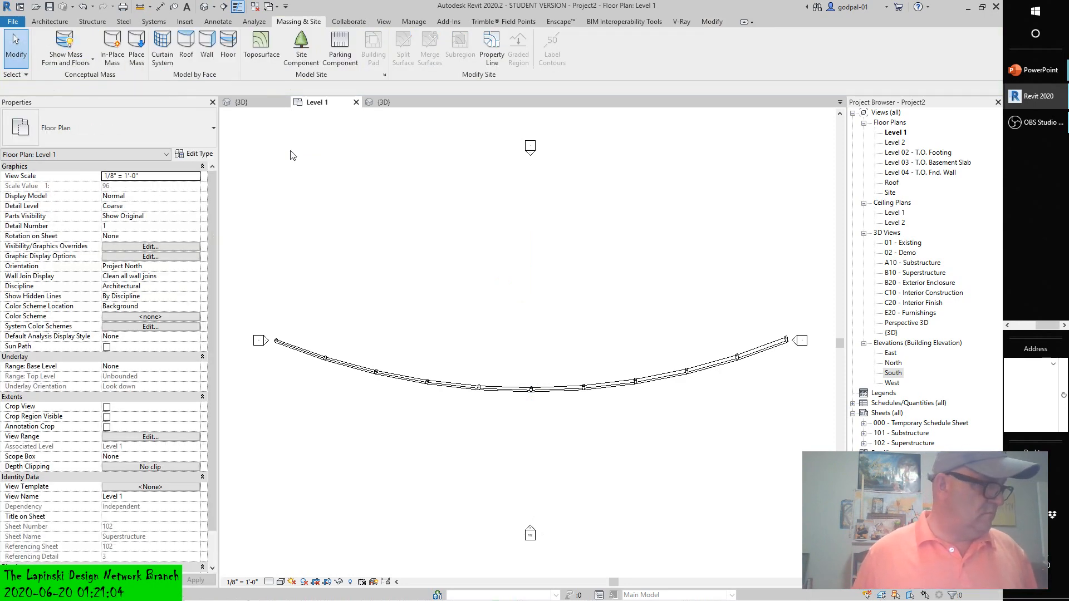
left_click(384, 102)
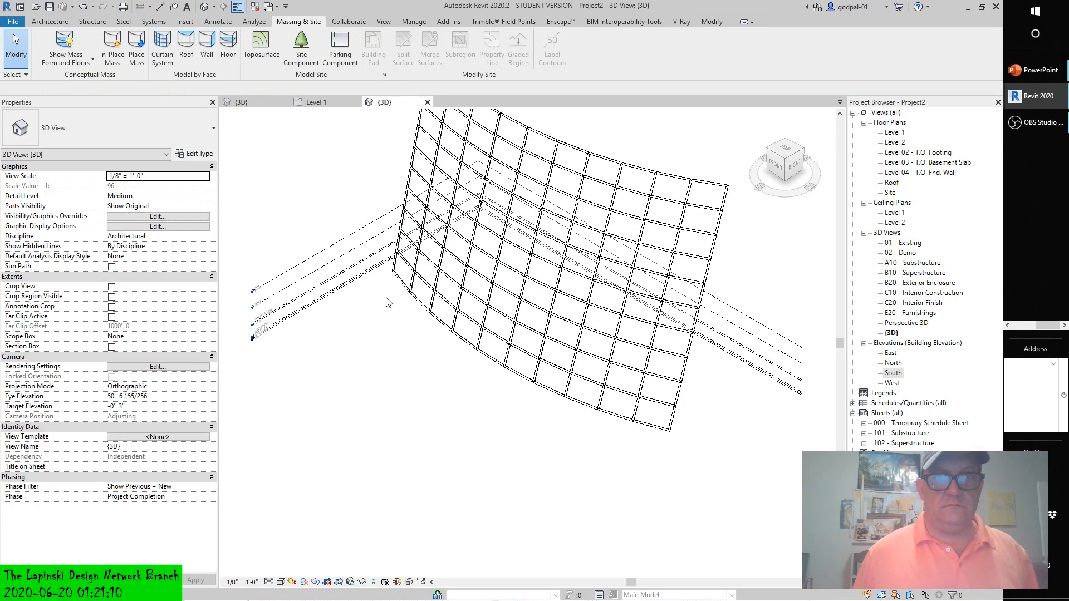
middle_click_drag(405, 321, 482, 408)
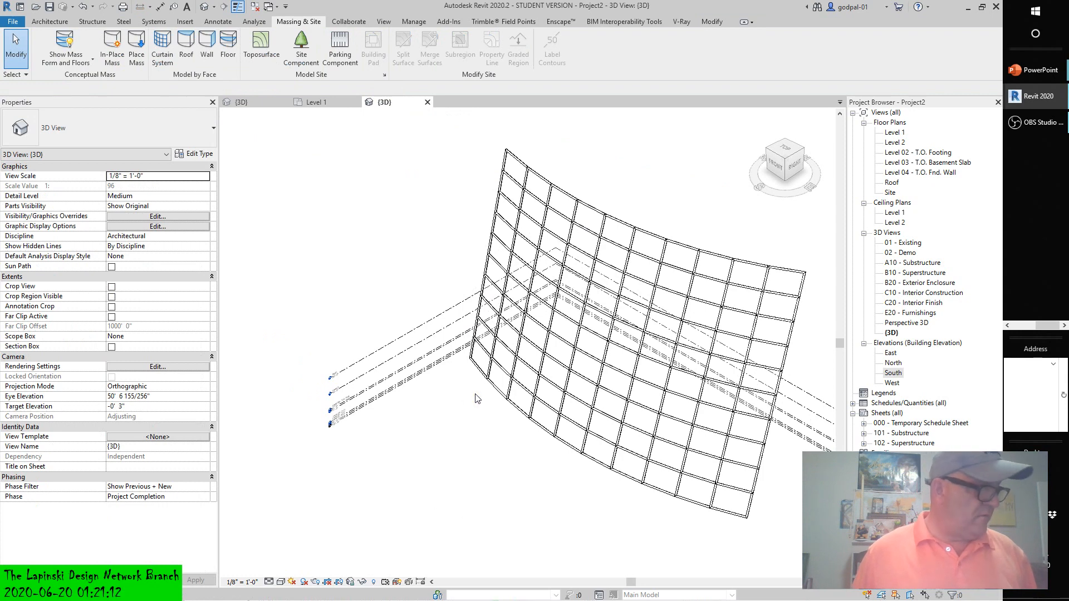
Create a new schedule of building components for the Curtain Panels category, with the phase Project Completion
left_click(383, 22)
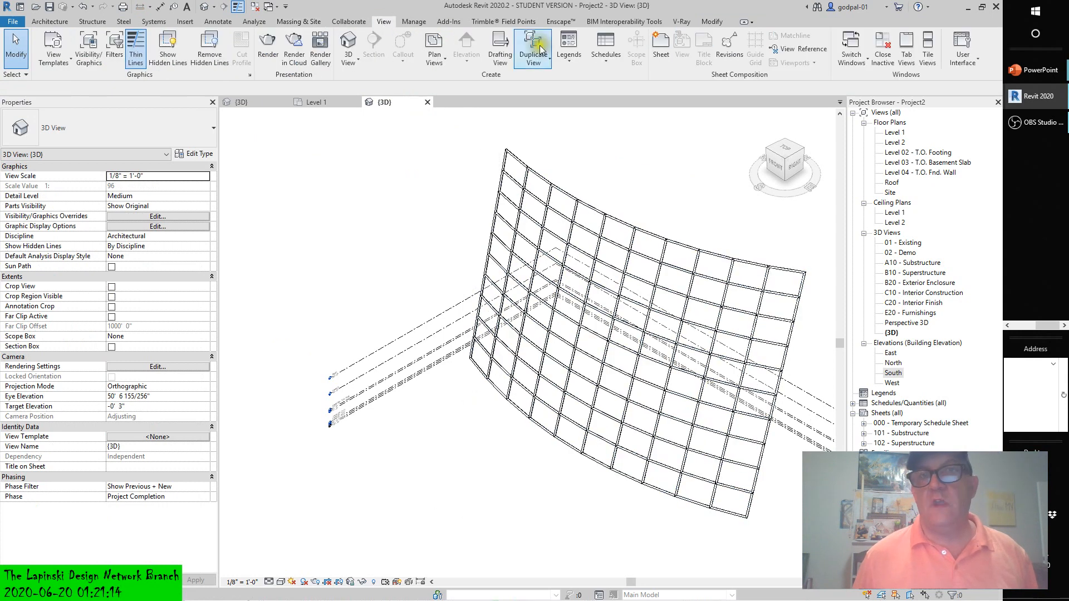
left_click(607, 60)
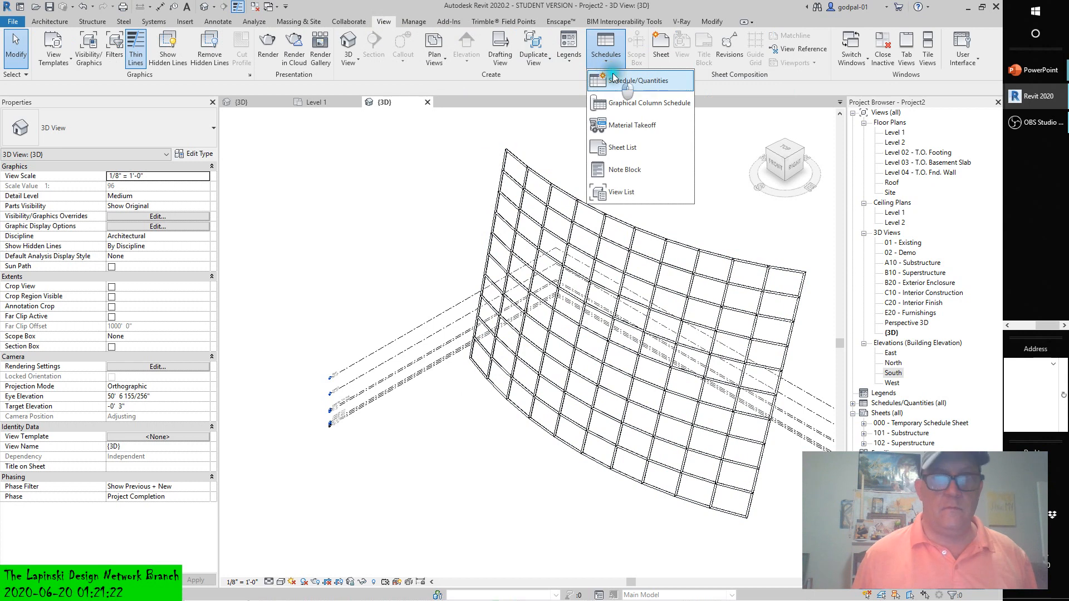
left_click(614, 78)
left_click_drag(547, 332, 511, 173)
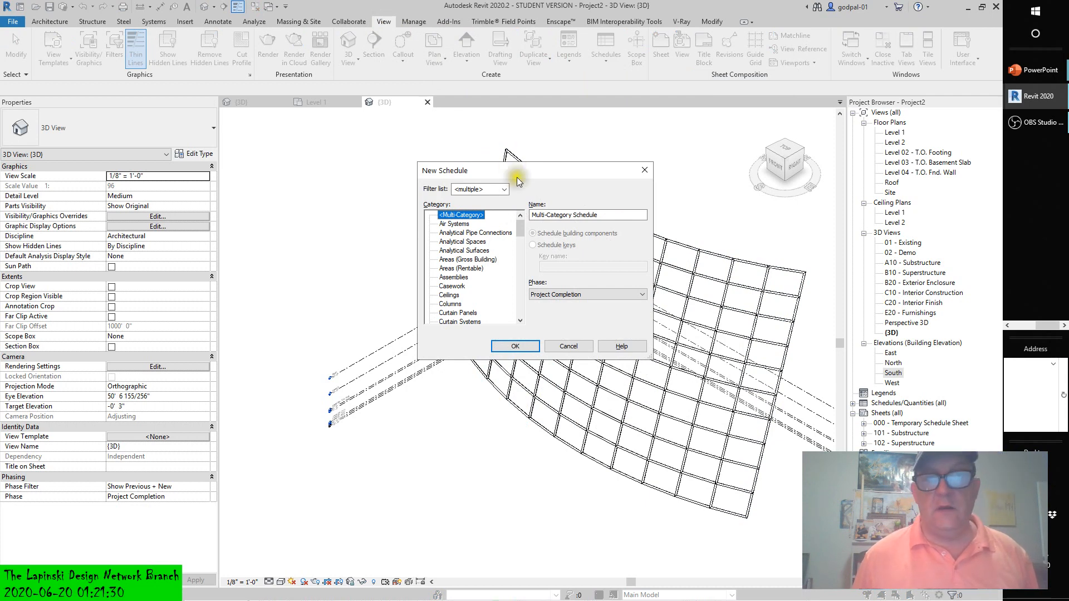
left_click(471, 314)
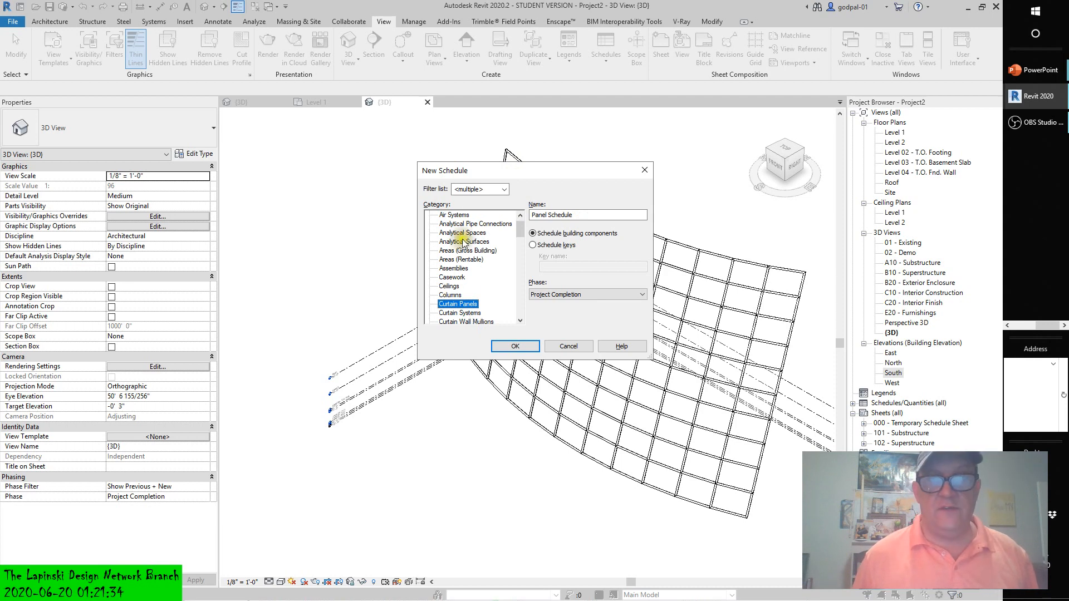
left_click(512, 346)
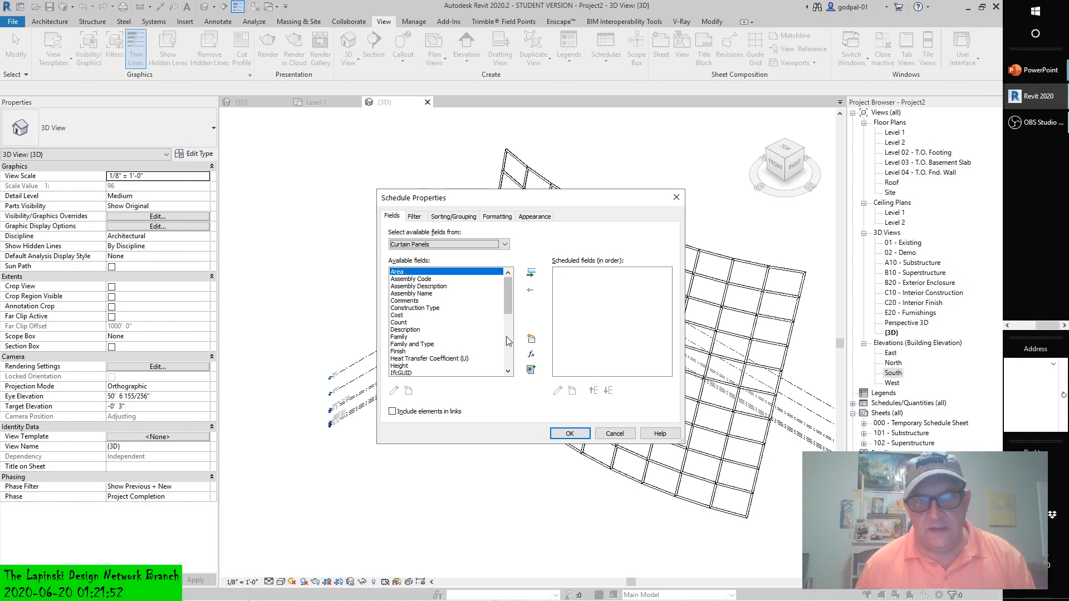
Add the Family, Area and Count fields, in that order, to the scheduled fields of the curtain panel schedule
left_click(410, 337)
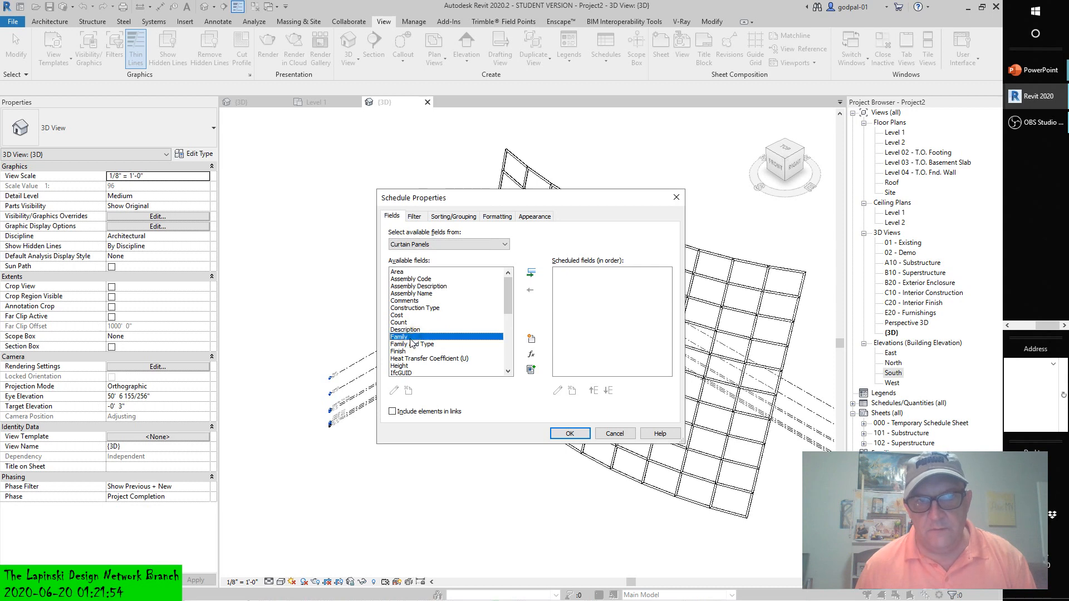
left_click(532, 276)
left_click(398, 272)
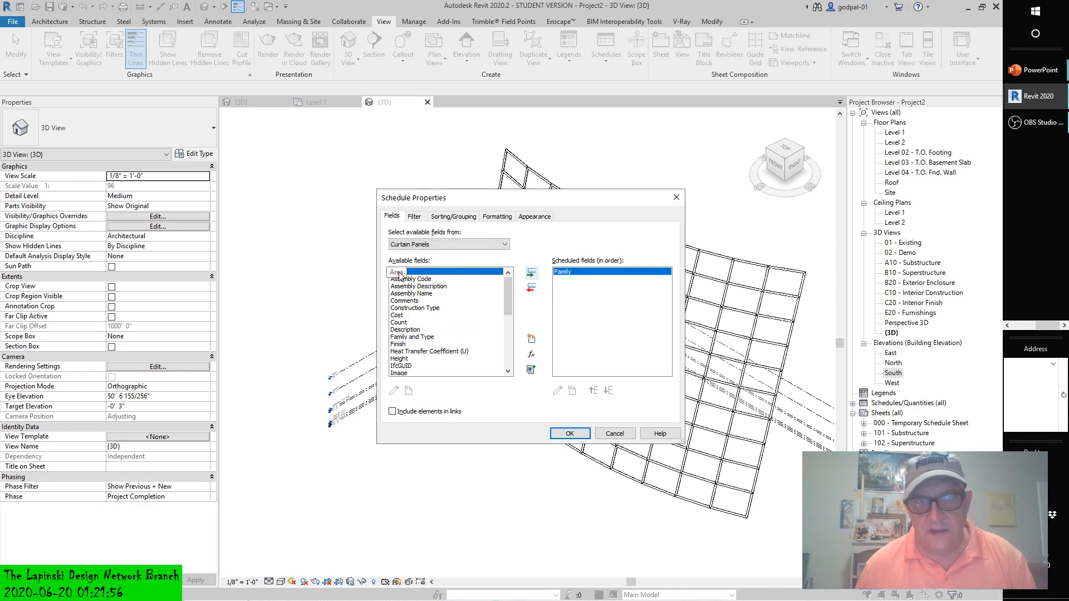
left_click(532, 273)
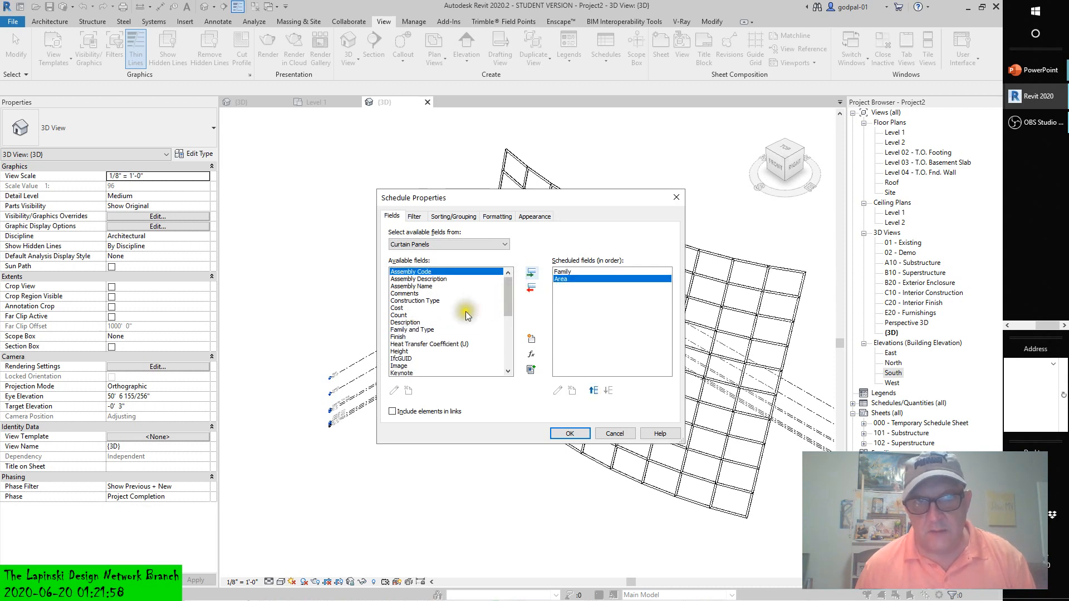
left_click(417, 315)
left_click(532, 273)
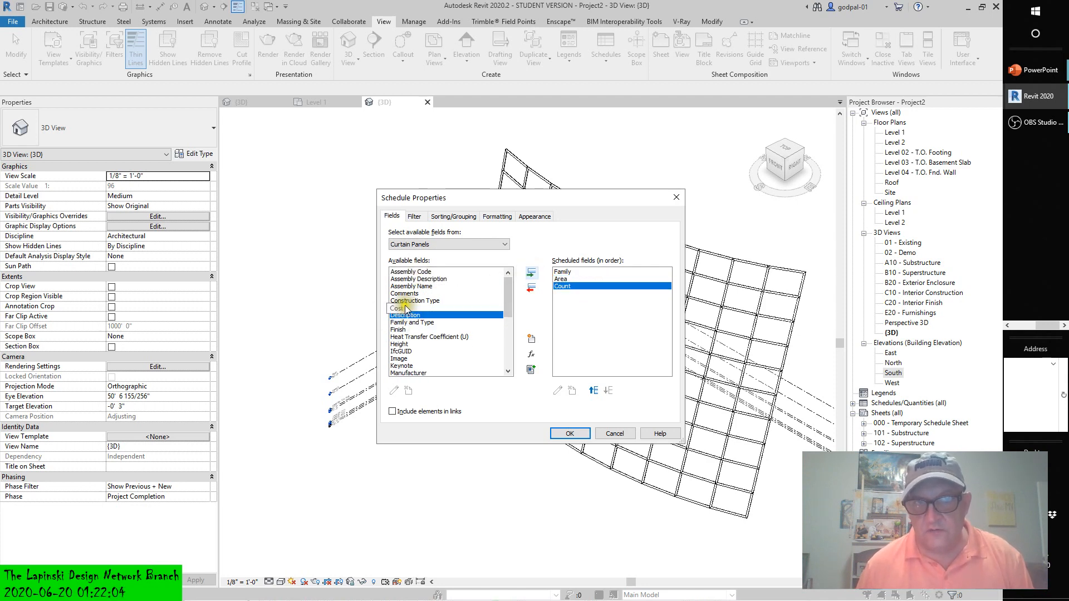
scroll(410, 324, "down", 2)
scroll(410, 323, "down", 3)
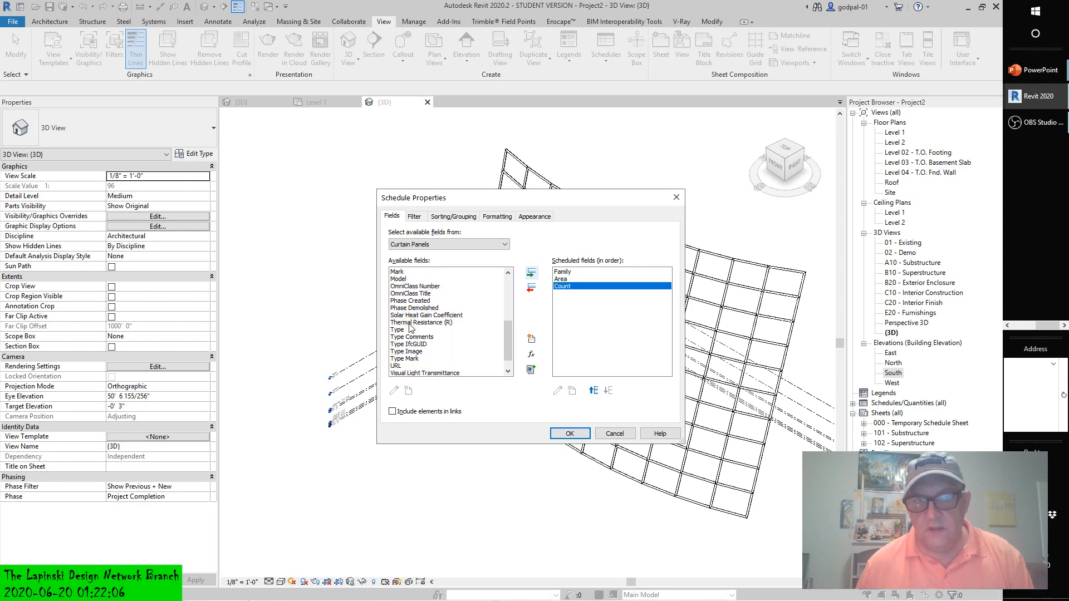
scroll(411, 315, "down", 1)
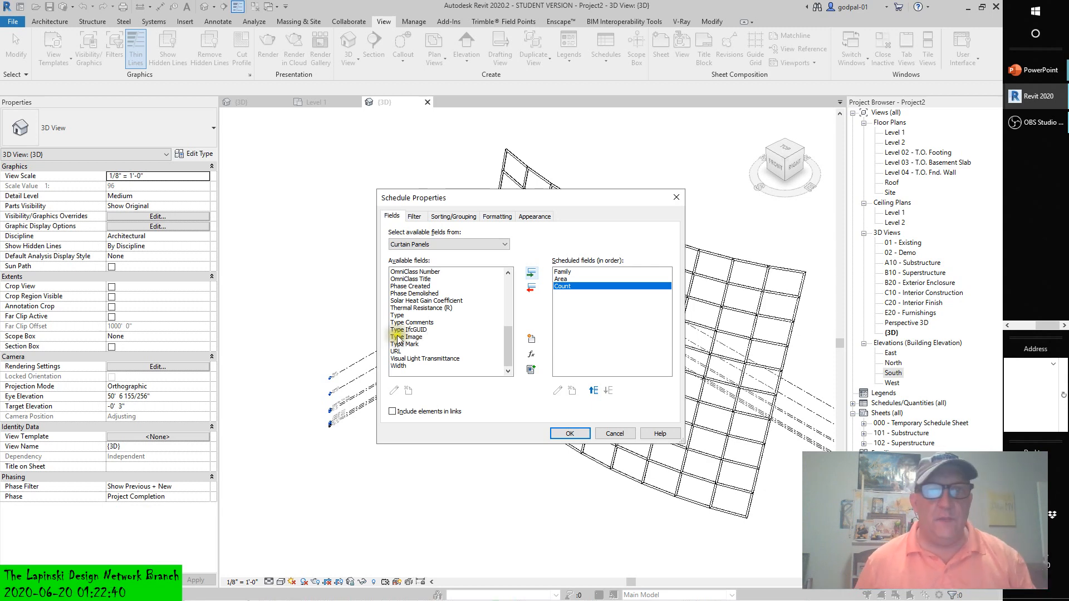
Turn on grand totals with title, count and totals for the schedule, and set the Area field to Calculate totals
left_click(450, 221)
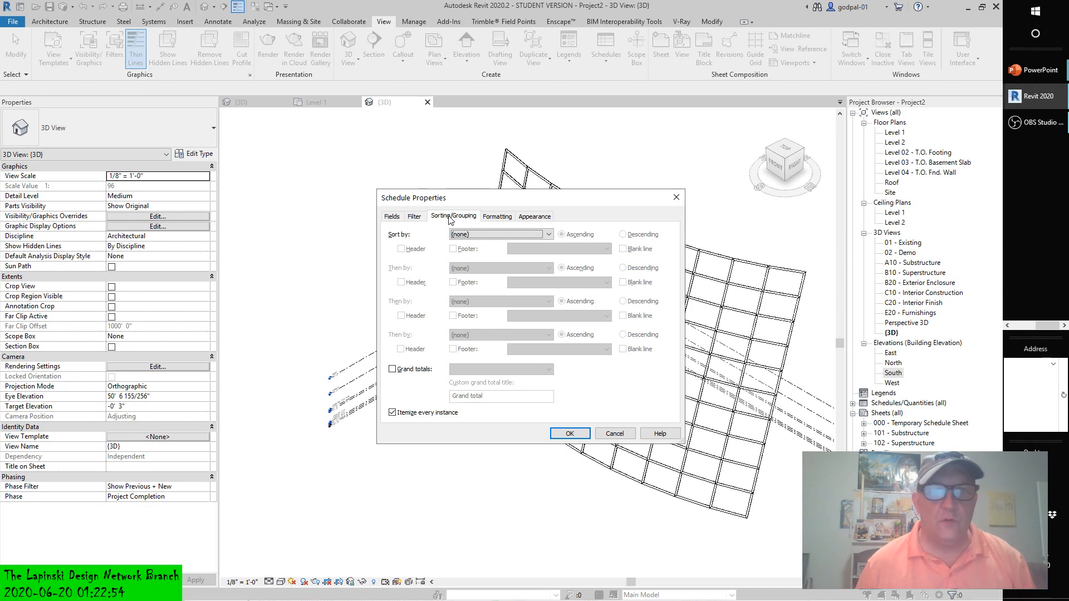
left_click(392, 369)
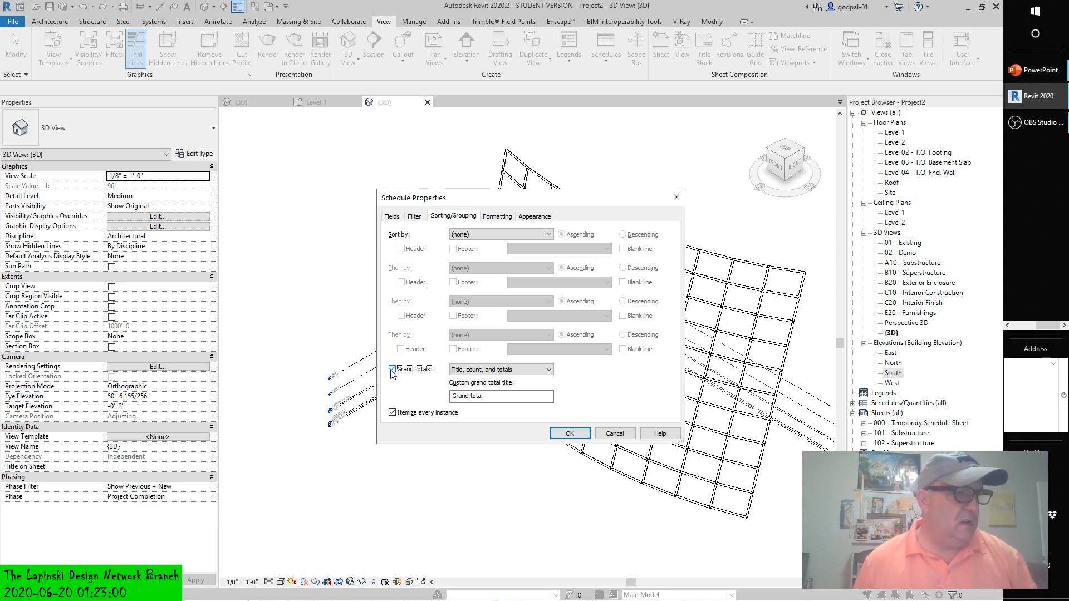
left_click(497, 217)
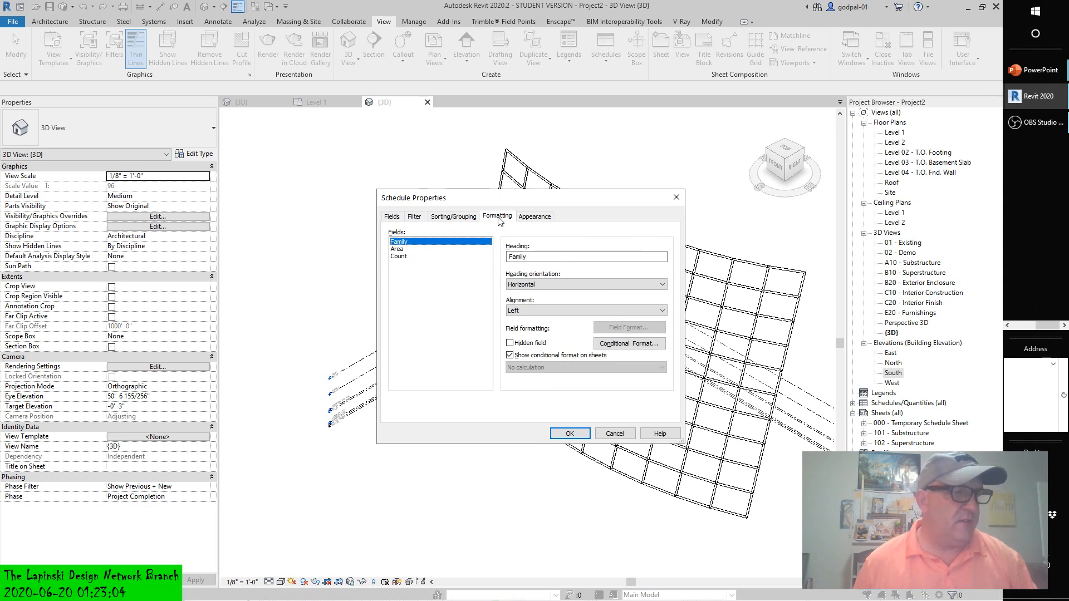
left_click(402, 249)
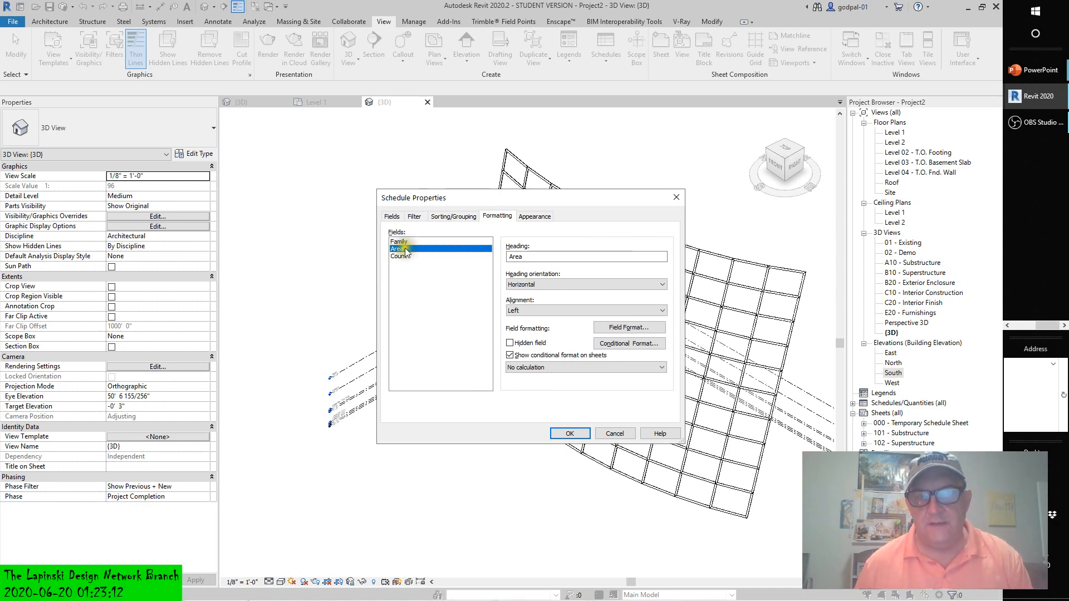
left_click(540, 367)
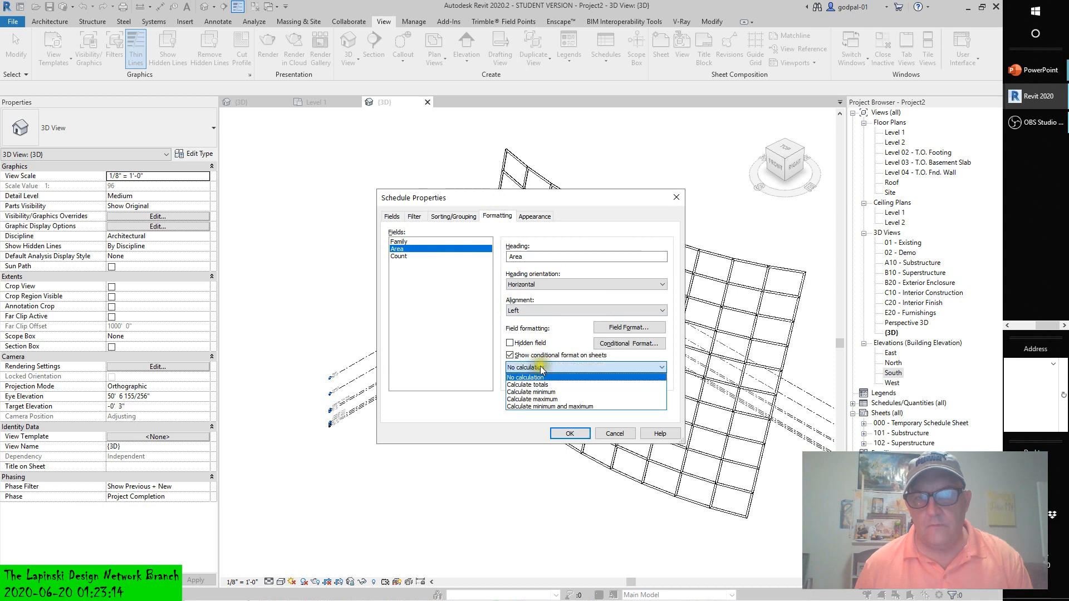
left_click(531, 384)
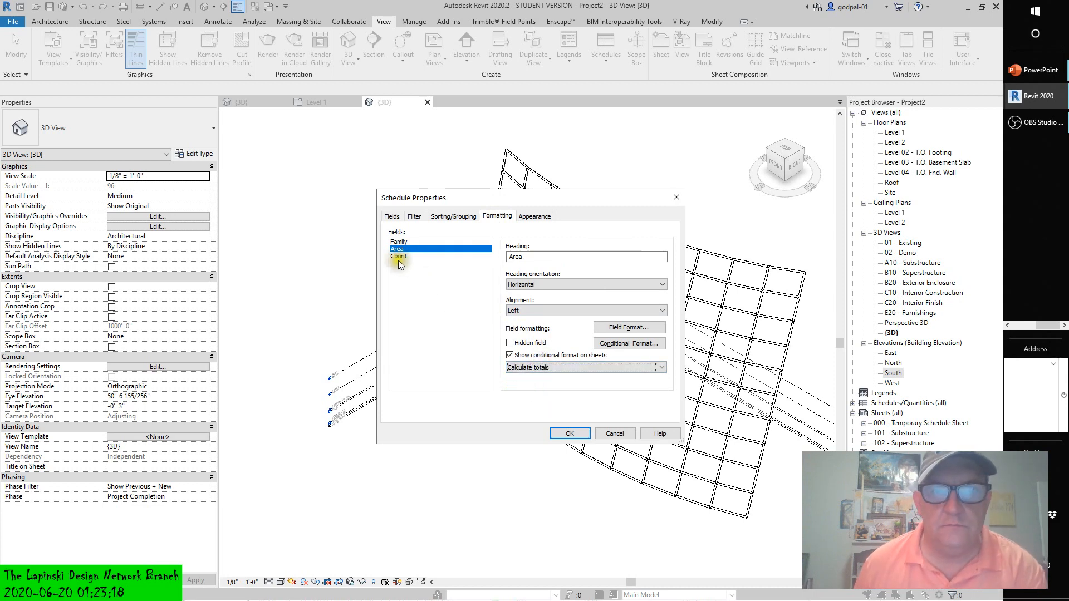
Set the Count field to Calculate totals and generate the panel schedule
left_click(395, 259)
left_click(541, 367)
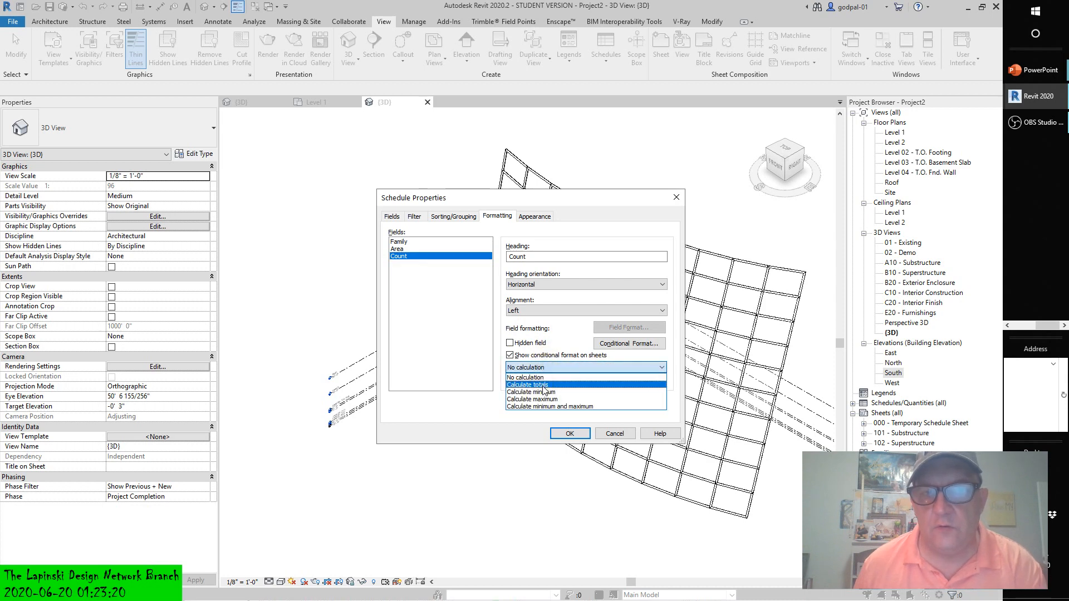
left_click(544, 387)
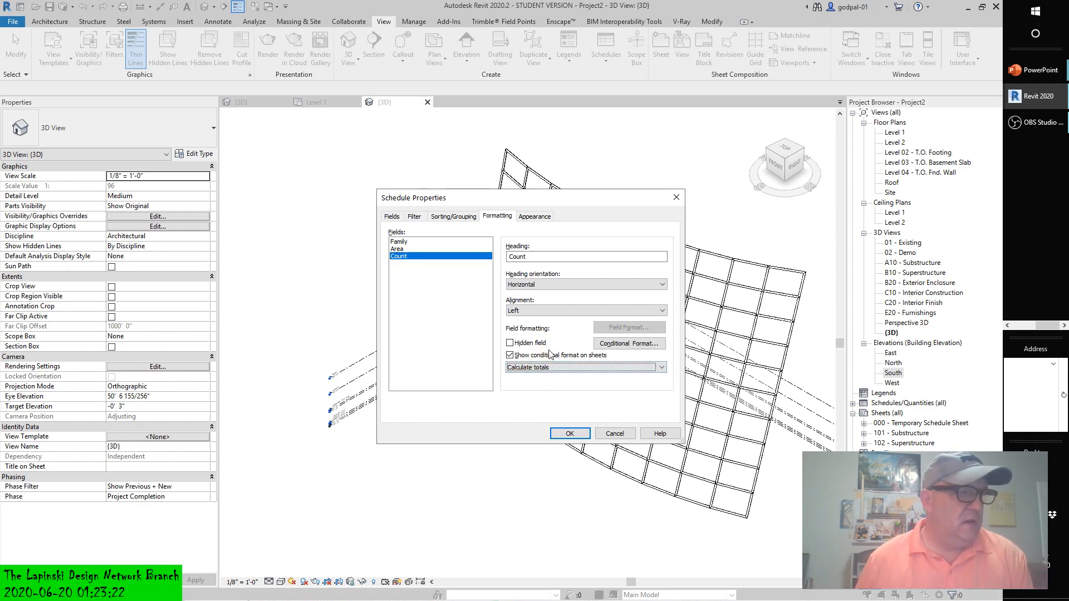
left_click(571, 434)
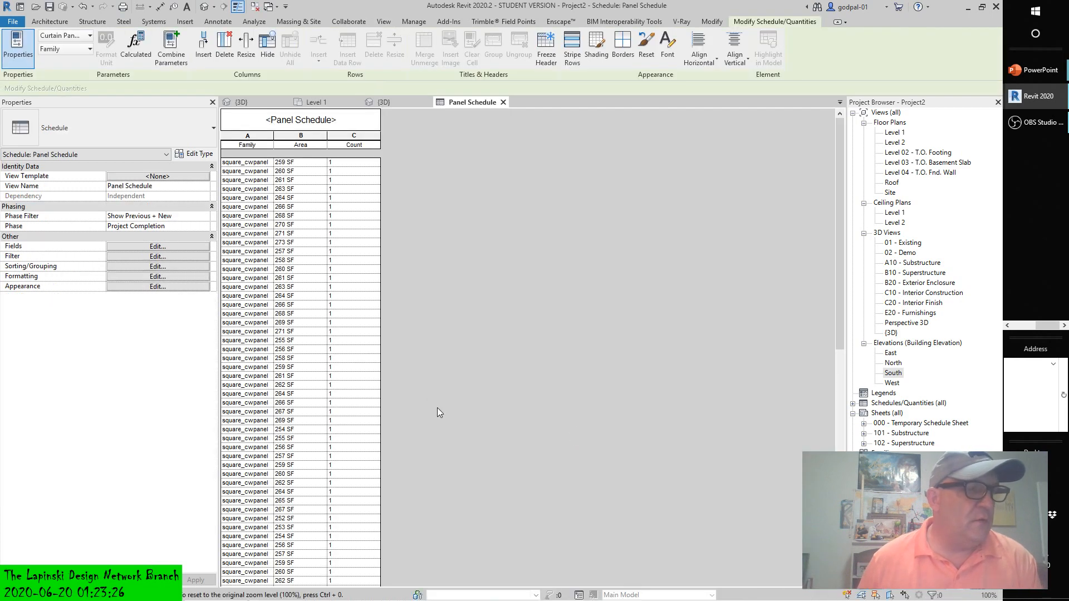
Review the panel rows in the schedule down to the grand total row and return to the beginning
scroll(526, 359, "down", 15)
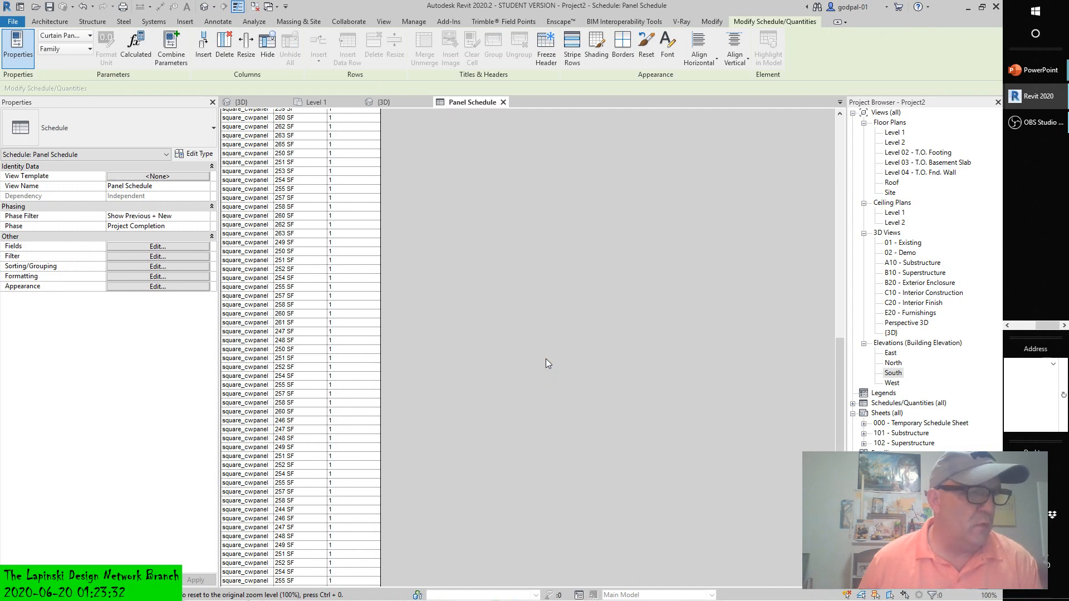
scroll(545, 359, "down", 1)
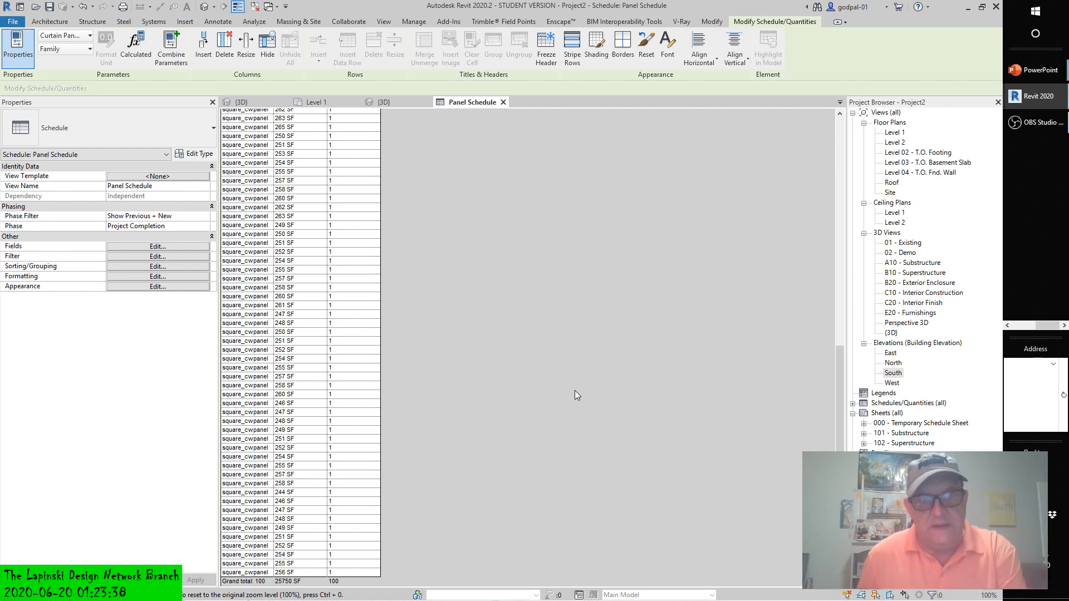
scroll(545, 349, "up", 6)
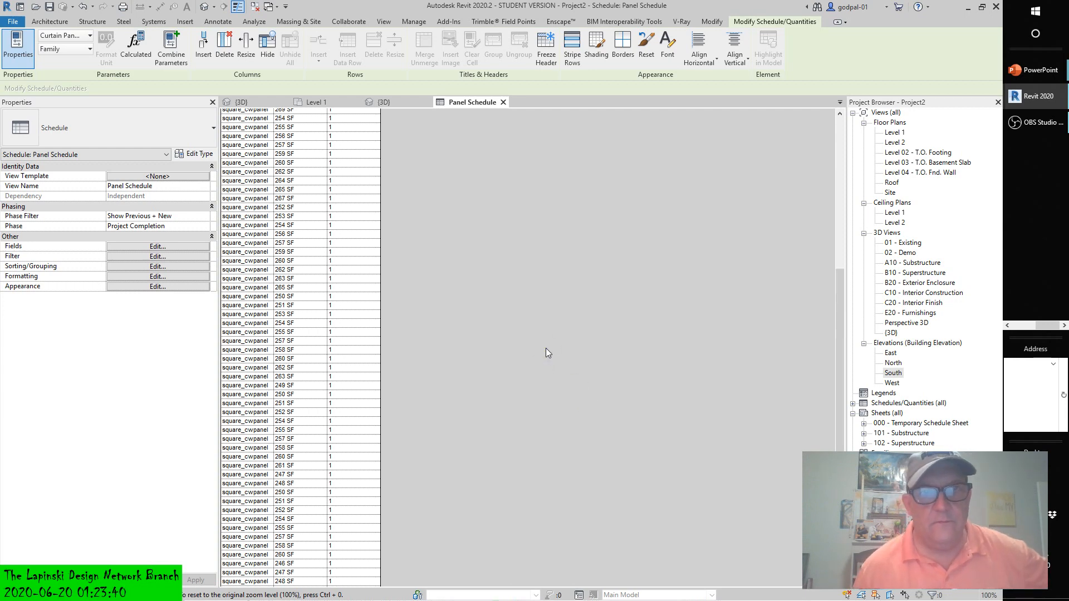
scroll(545, 349, "up", 8)
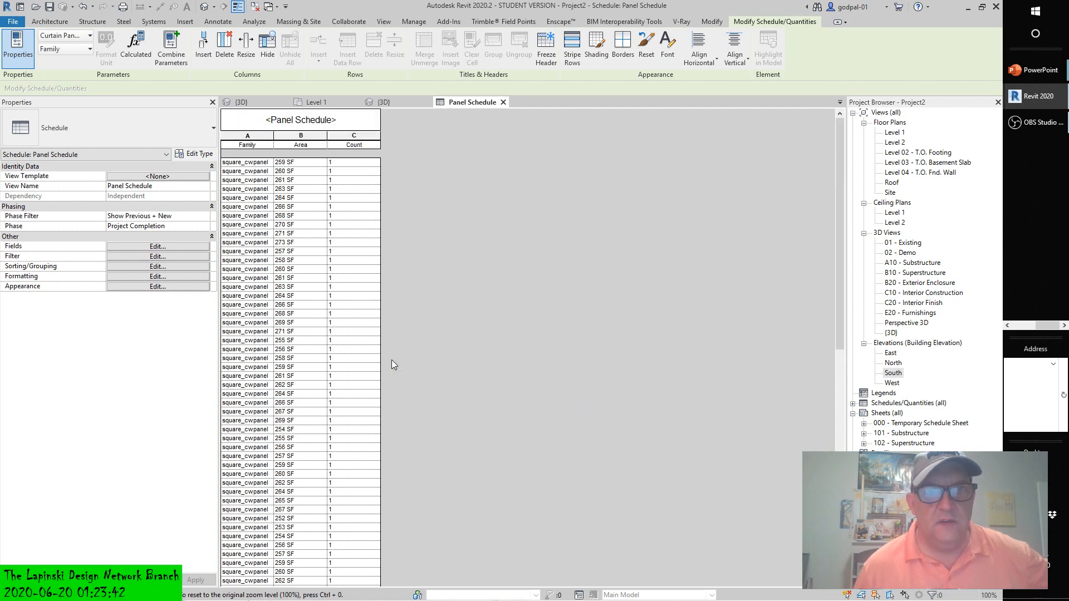
scroll(392, 359, "down", 14)
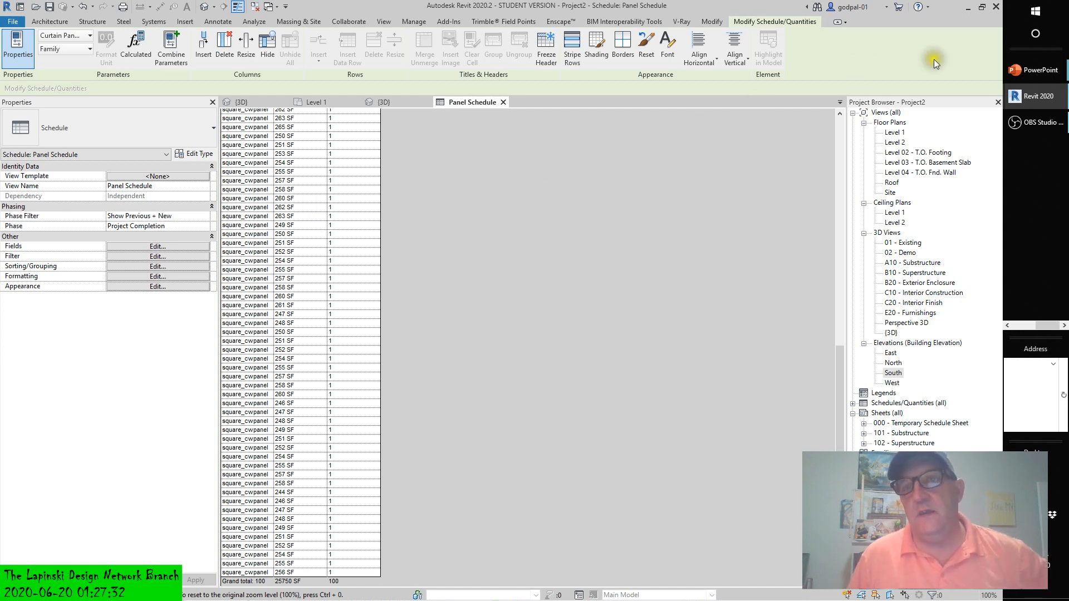
left_click(840, 126)
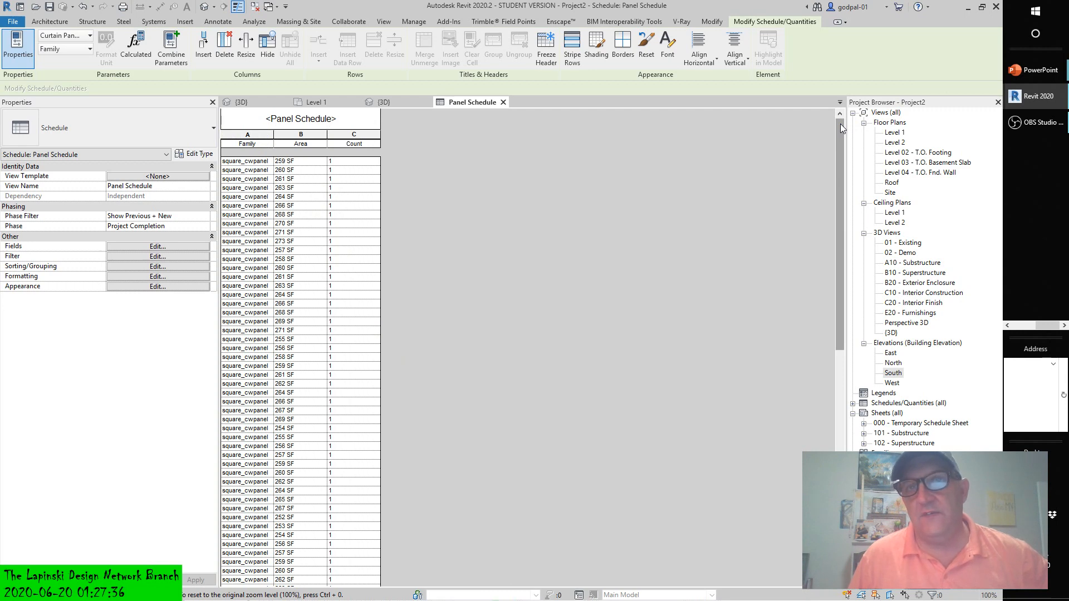
left_click(1023, 329)
left_click(1028, 307)
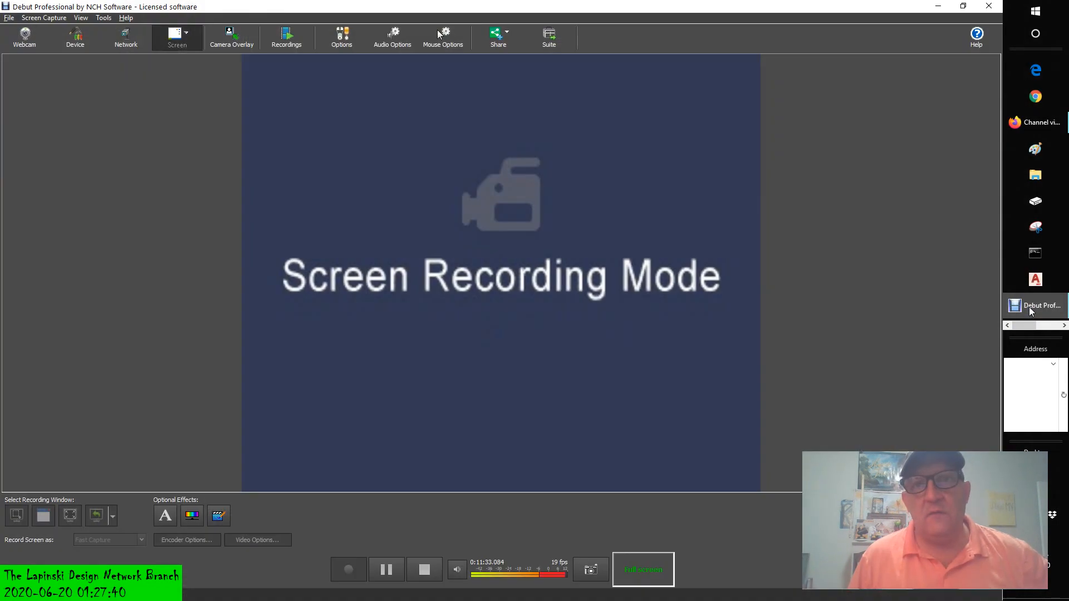